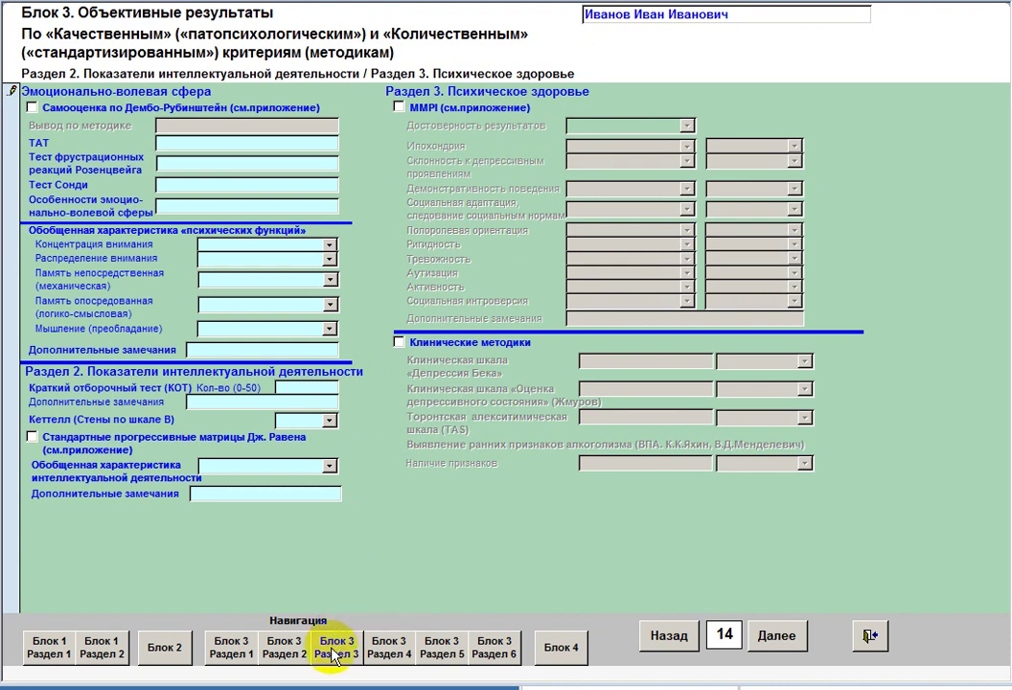
- Open Block 3, Section 2 and try switching the «Самооценка по Дембо-Рубинштейн» and MMPI methods on and off
{"action": "left_click", "coordinate": [287, 657]}
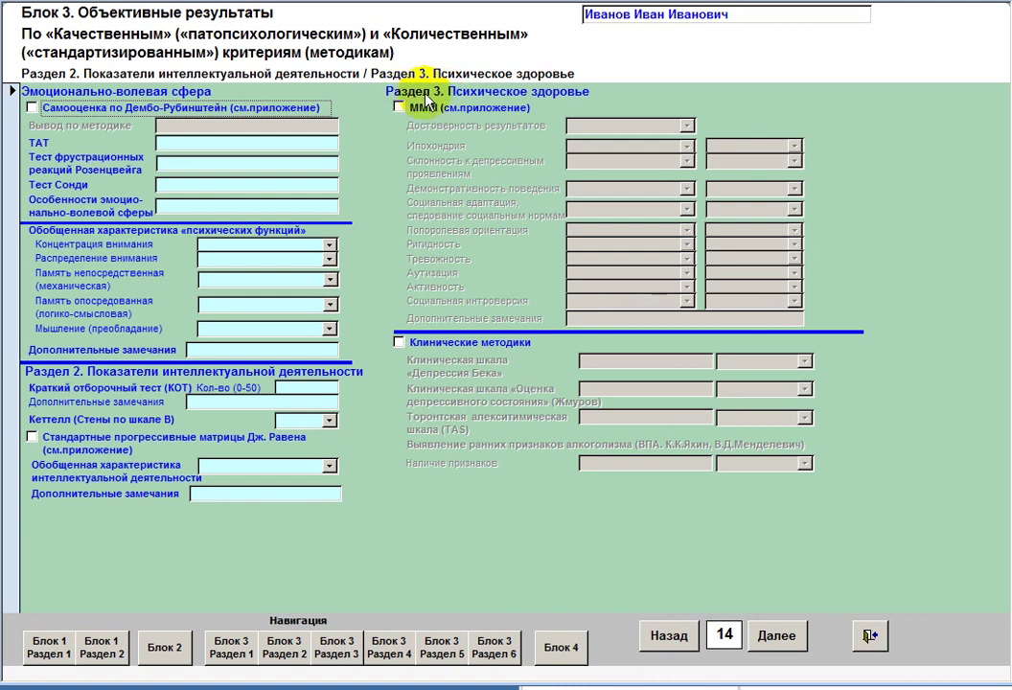
{"action": "left_click", "coordinate": [31, 107]}
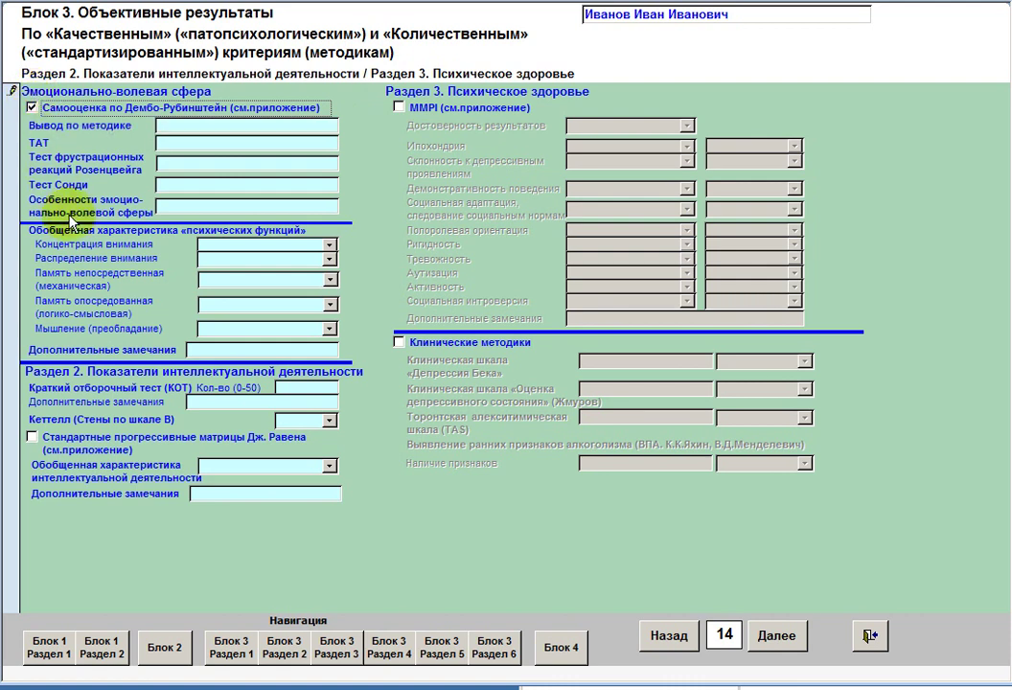
{"action": "left_click", "coordinate": [32, 107]}
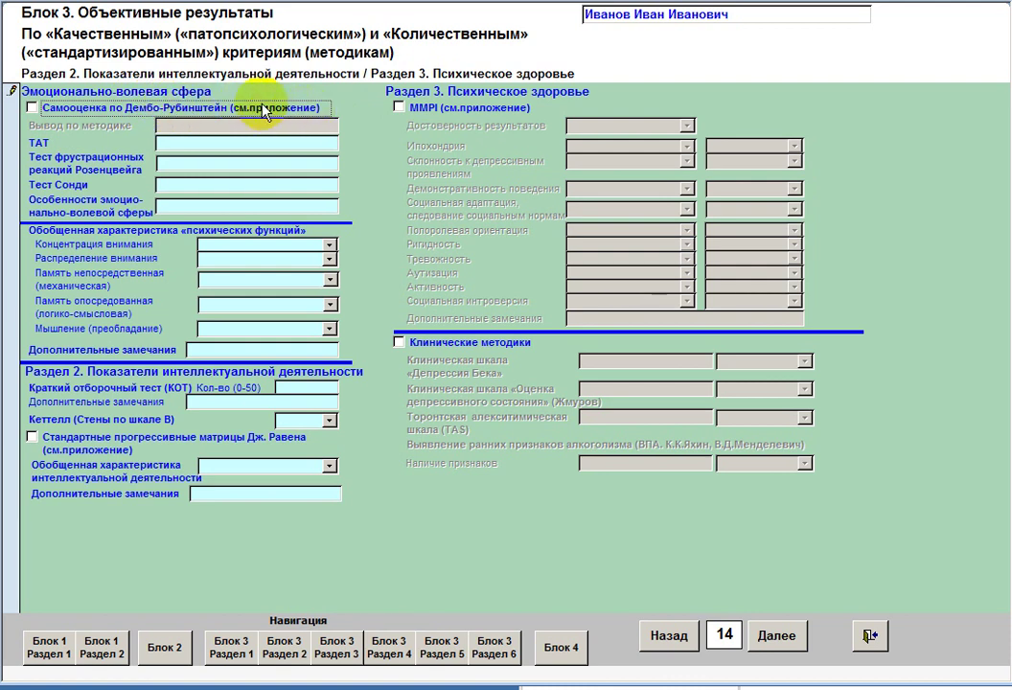
{"action": "left_click", "coordinate": [33, 109]}
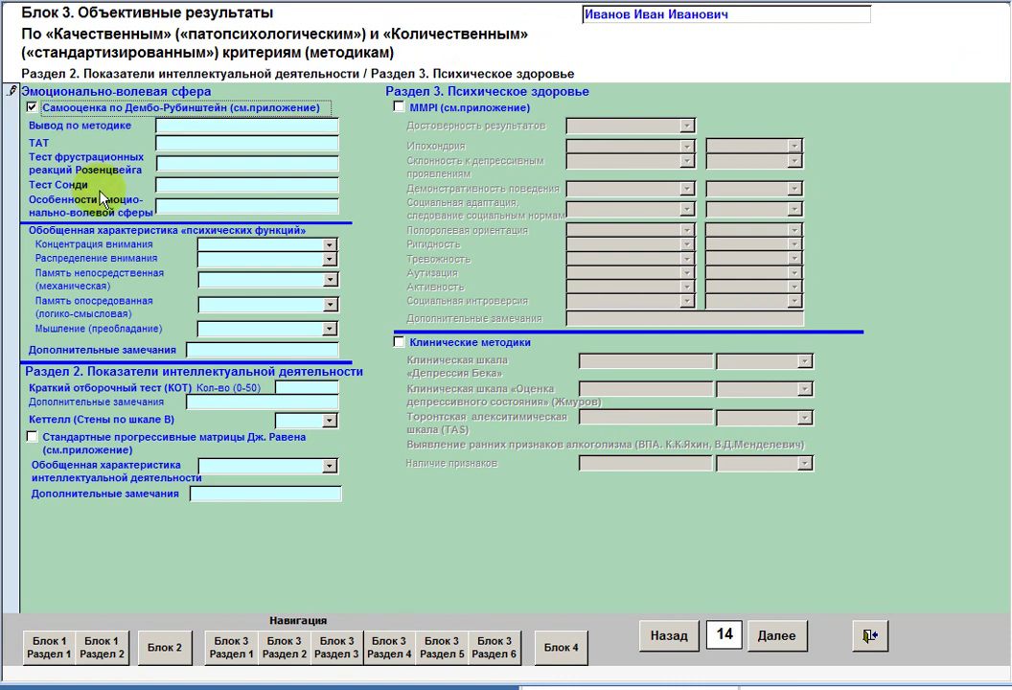
{"action": "left_click", "coordinate": [29, 107]}
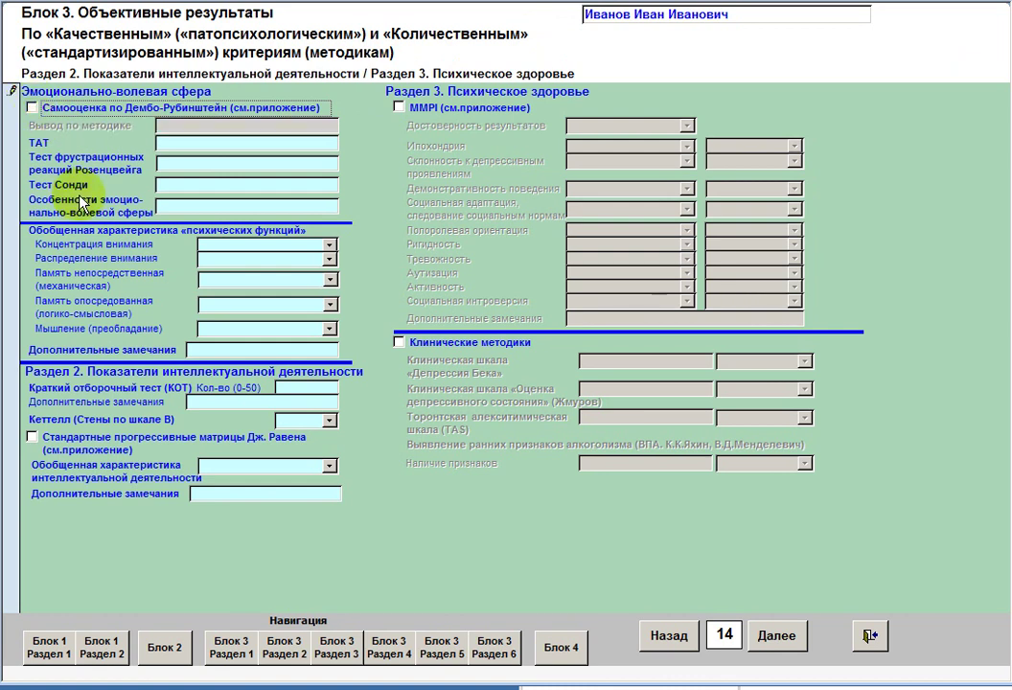
{"action": "left_click", "coordinate": [31, 108]}
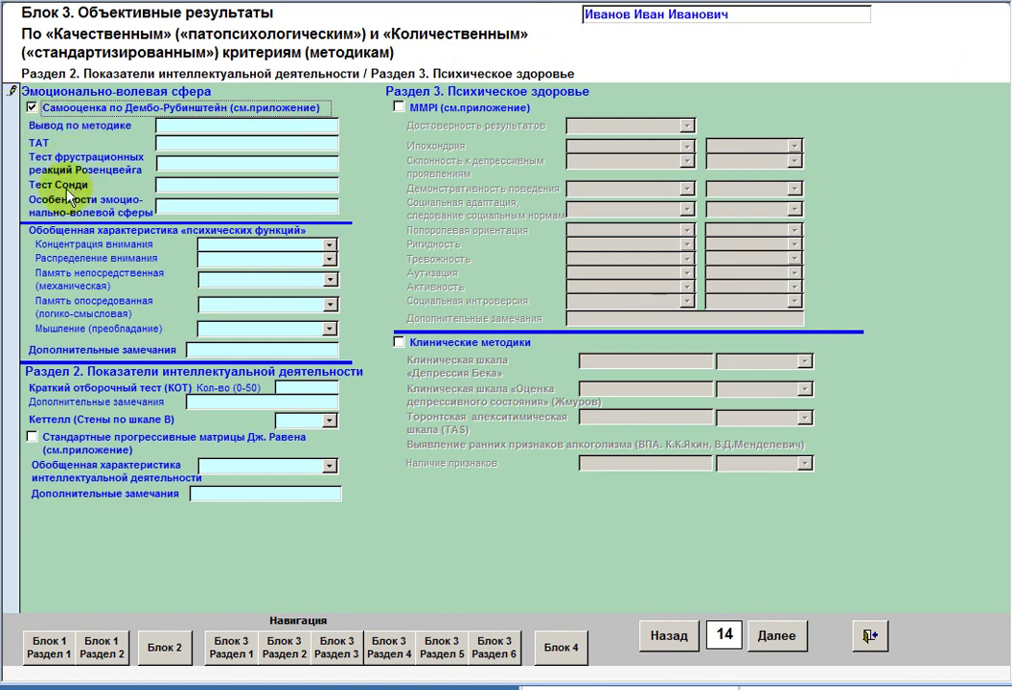
{"action": "left_click", "coordinate": [31, 108]}
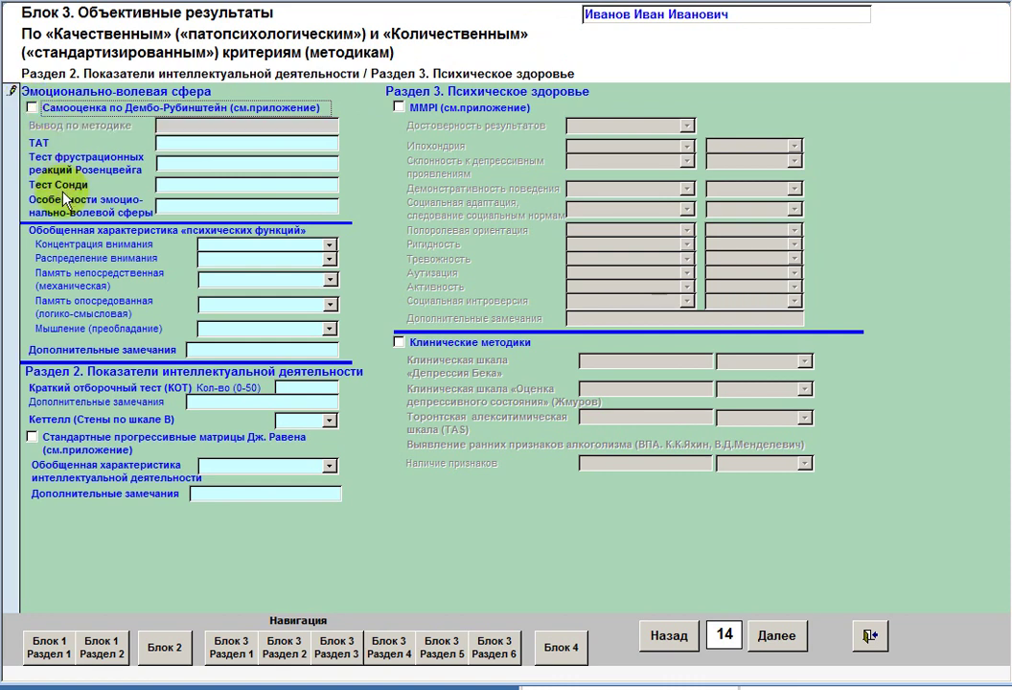
{"action": "left_click", "coordinate": [398, 106]}
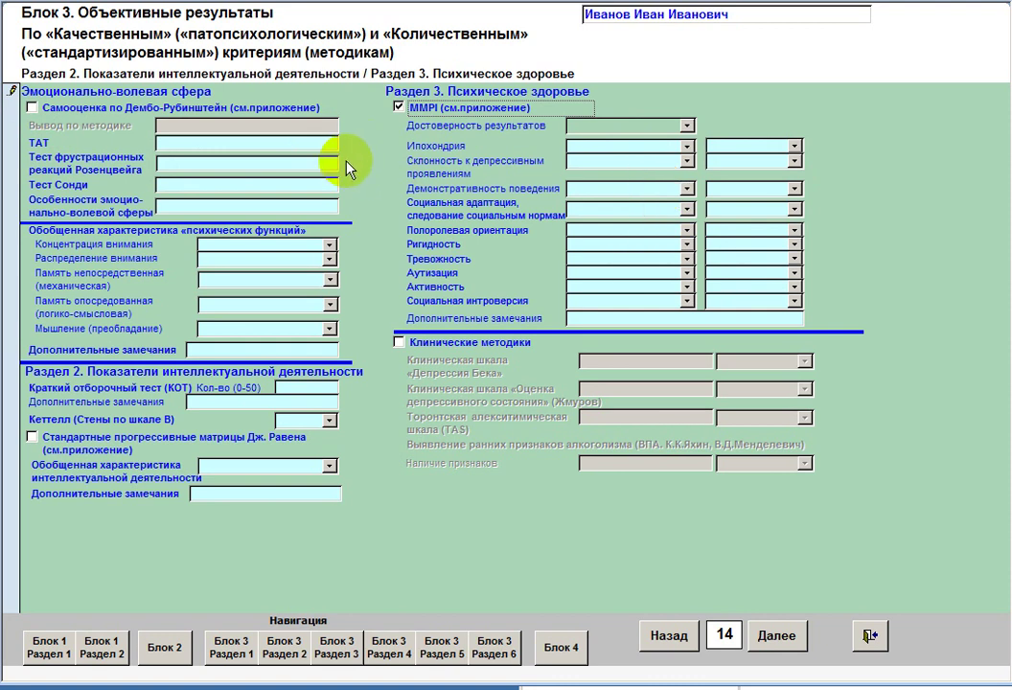
{"action": "left_click", "coordinate": [400, 109]}
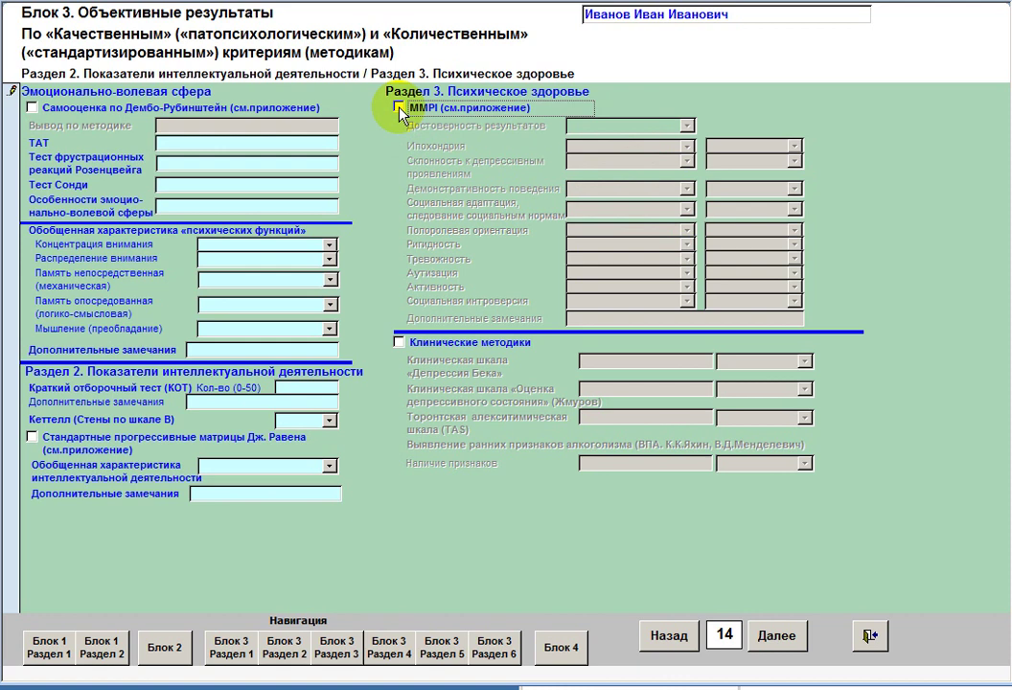
- Enable «Самооценка по Дембо-Рубинштейн», enter "пвапвапваавп" as its «Вывод по методике» and "пвапвапва" for ТАТ
{"action": "left_click", "coordinate": [31, 108]}
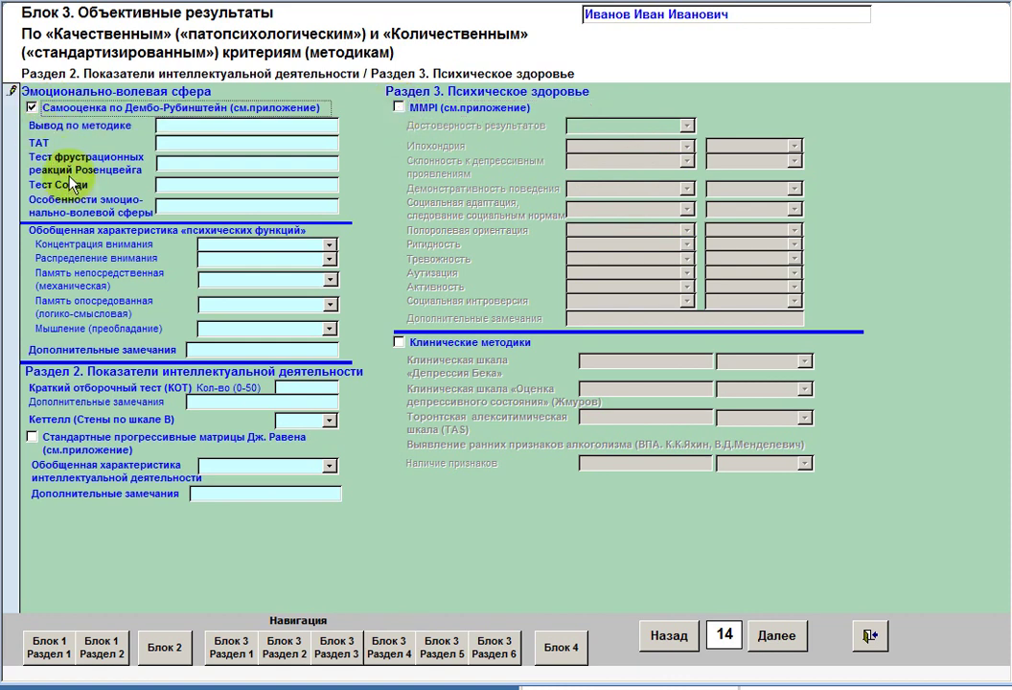
{"action": "left_click", "coordinate": [175, 129]}
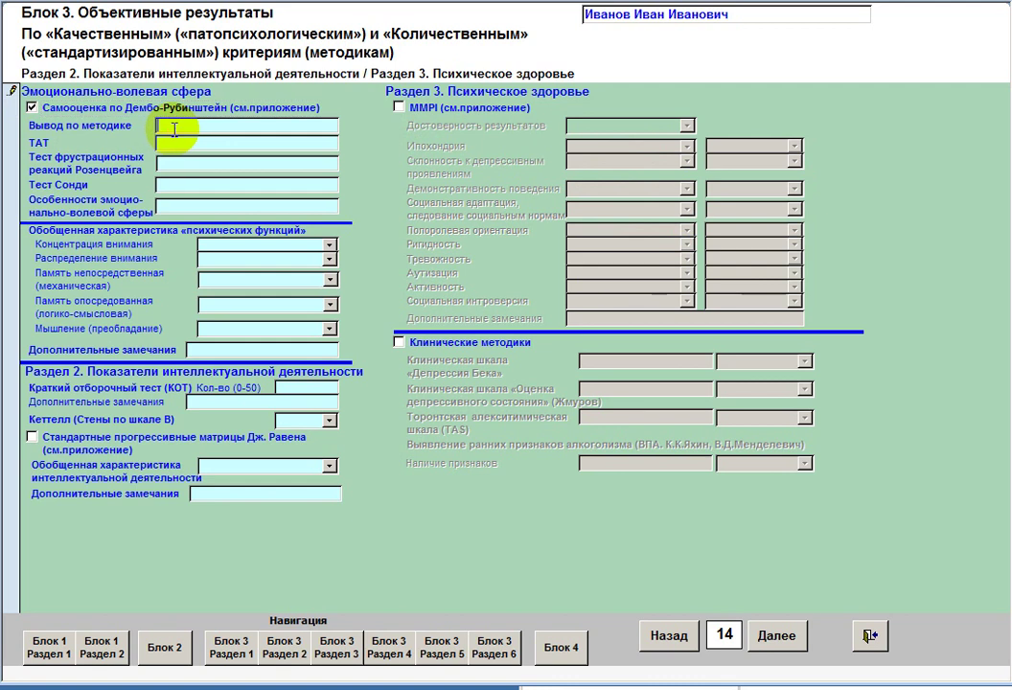
{"action": "type", "text": "пвапвапваавп"}
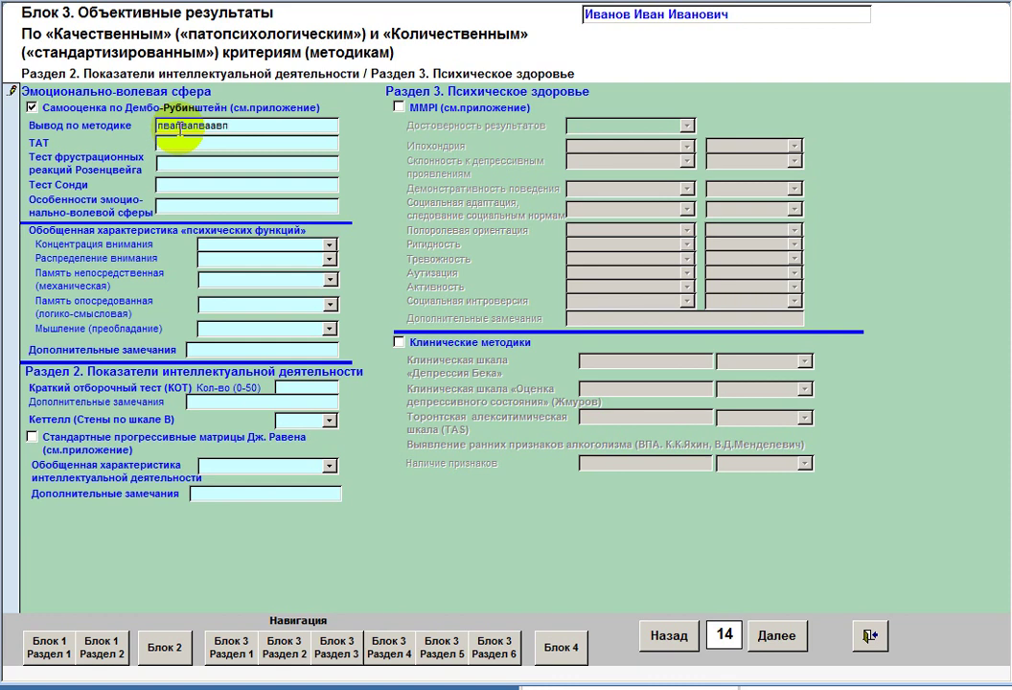
{"action": "left_click", "coordinate": [172, 145]}
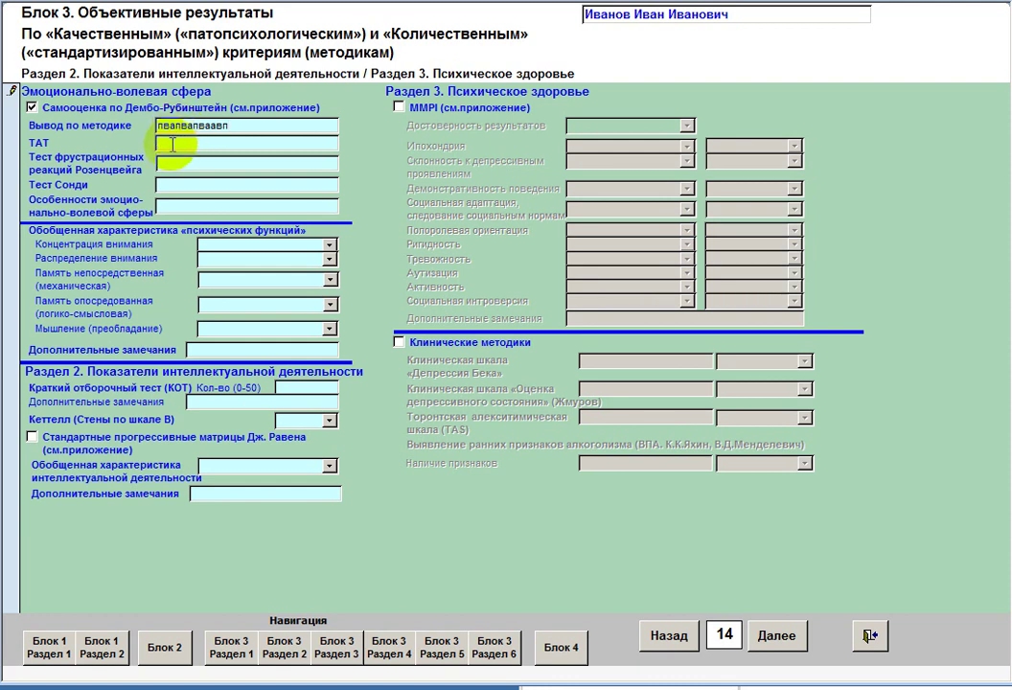
{"action": "type", "text": "пвапвапва"}
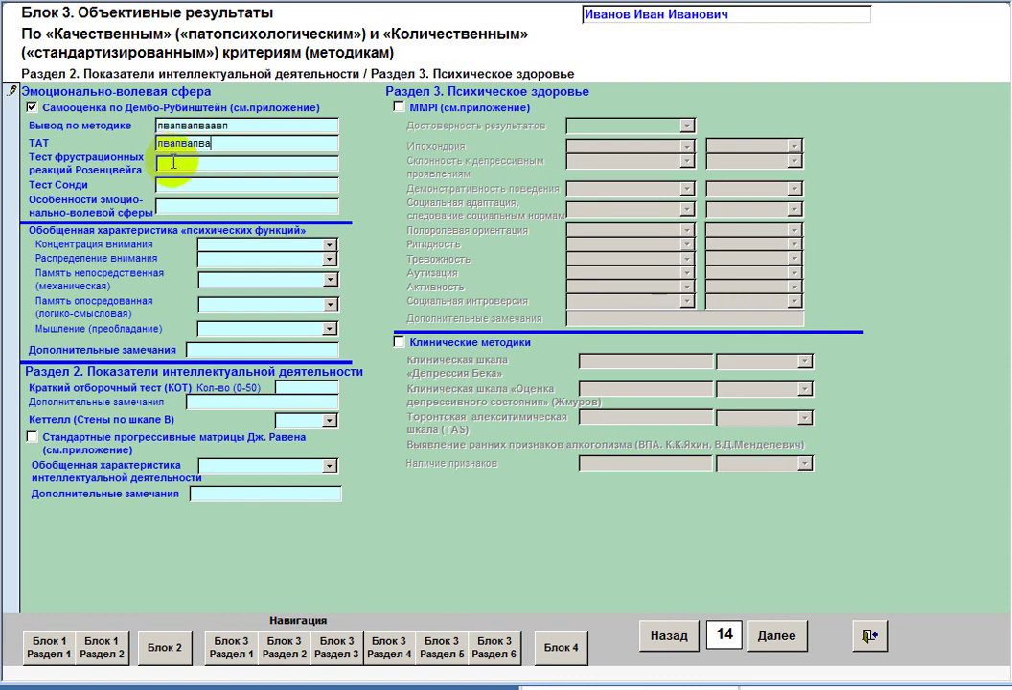
- Enter "апапавп" for the Rosenzweig frustration test, "авпавав" for «Тест Сонди» and "авпвавап" for «Особенности эмоционально-волевой сферы»
{"action": "left_click", "coordinate": [173, 163]}
{"action": "type", "text": "апапавп"}
{"action": "key", "text": "Tab"}
{"action": "type", "text": "авпаев"}
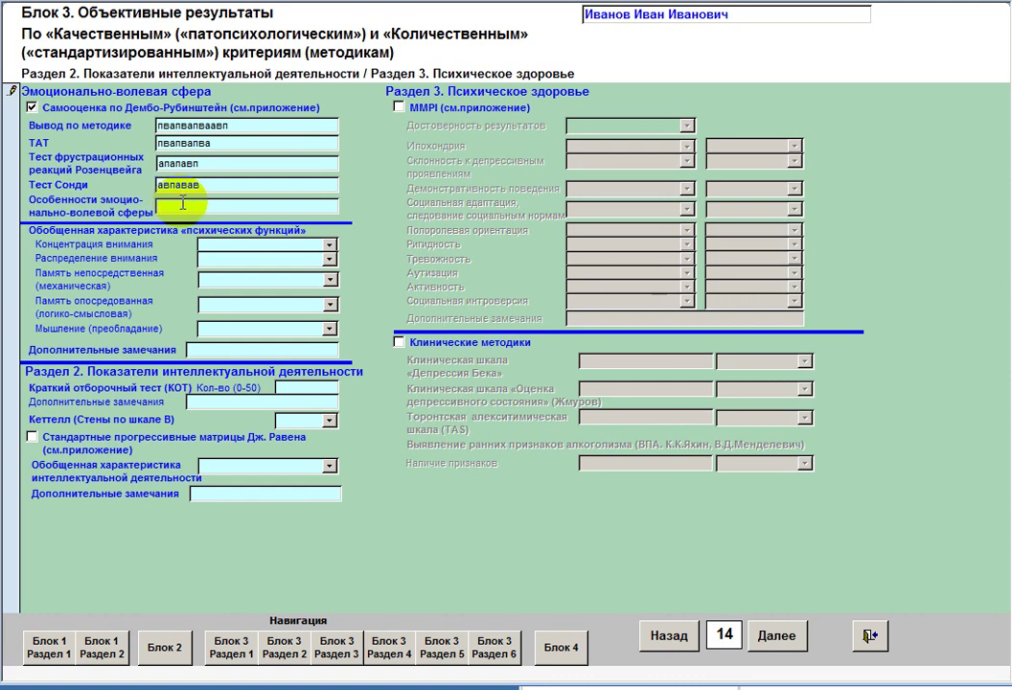
{"action": "left_click", "coordinate": [182, 203]}
{"action": "type", "text": "авпвавап"}
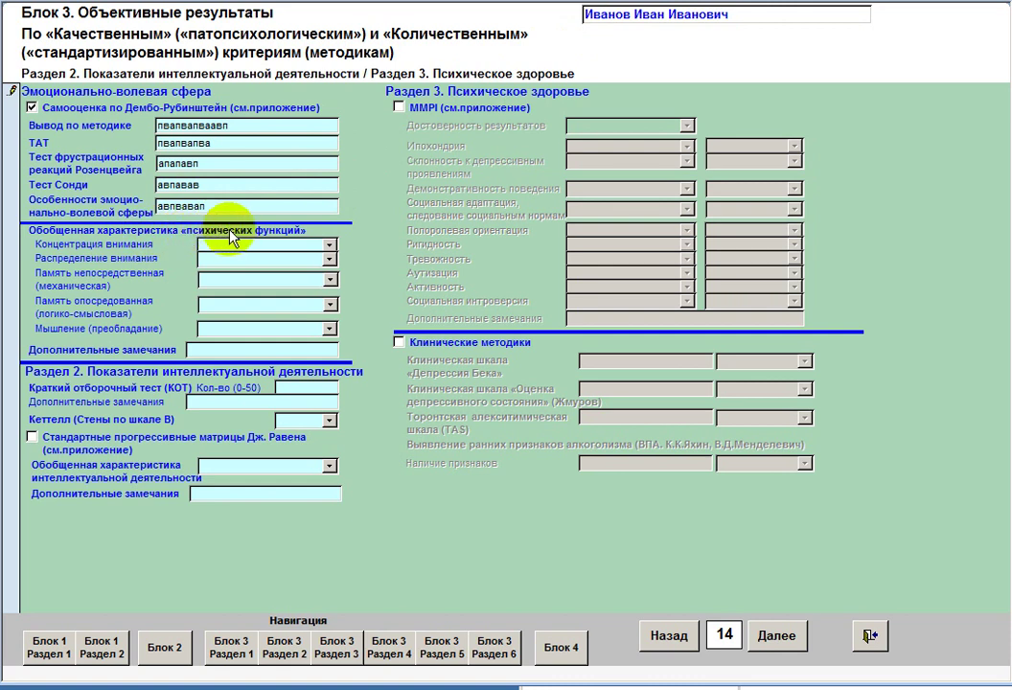
- Set «Концентрация внимания» to «Достаточная» and «Распределение внимания» to «Равномерное»
{"action": "left_click", "coordinate": [329, 246]}
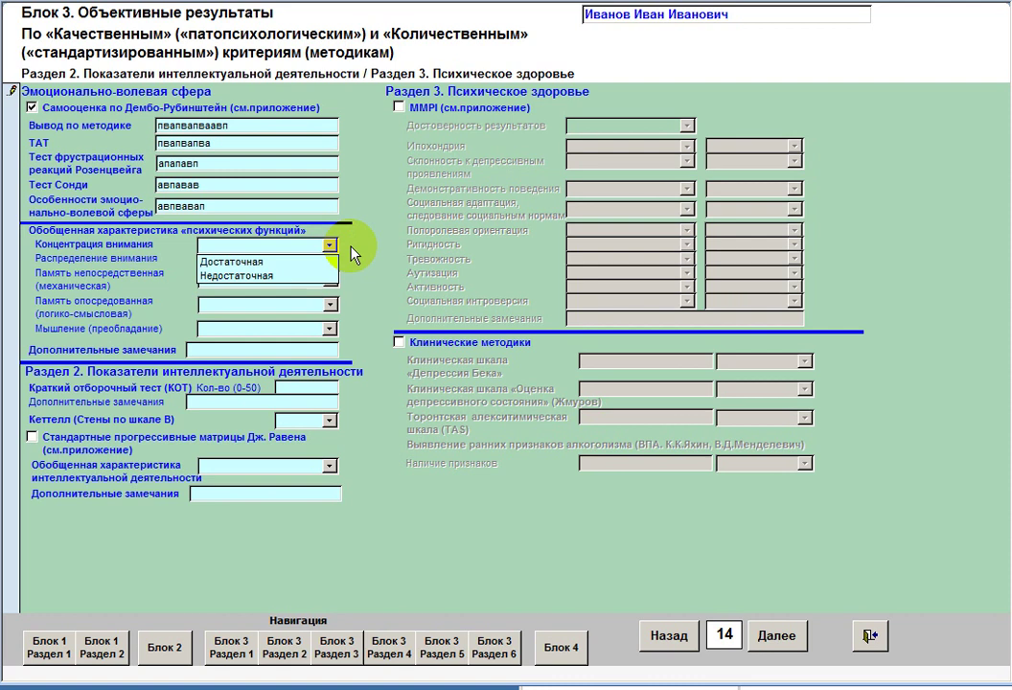
{"action": "left_click", "coordinate": [329, 247]}
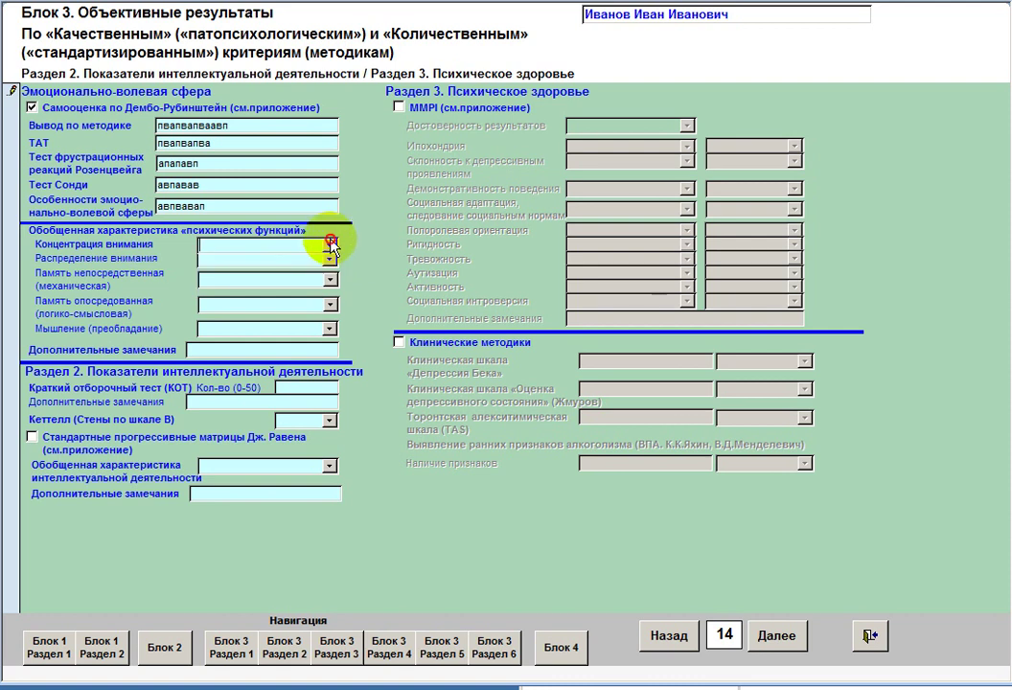
{"action": "left_click", "coordinate": [328, 250]}
{"action": "left_click", "coordinate": [324, 260]}
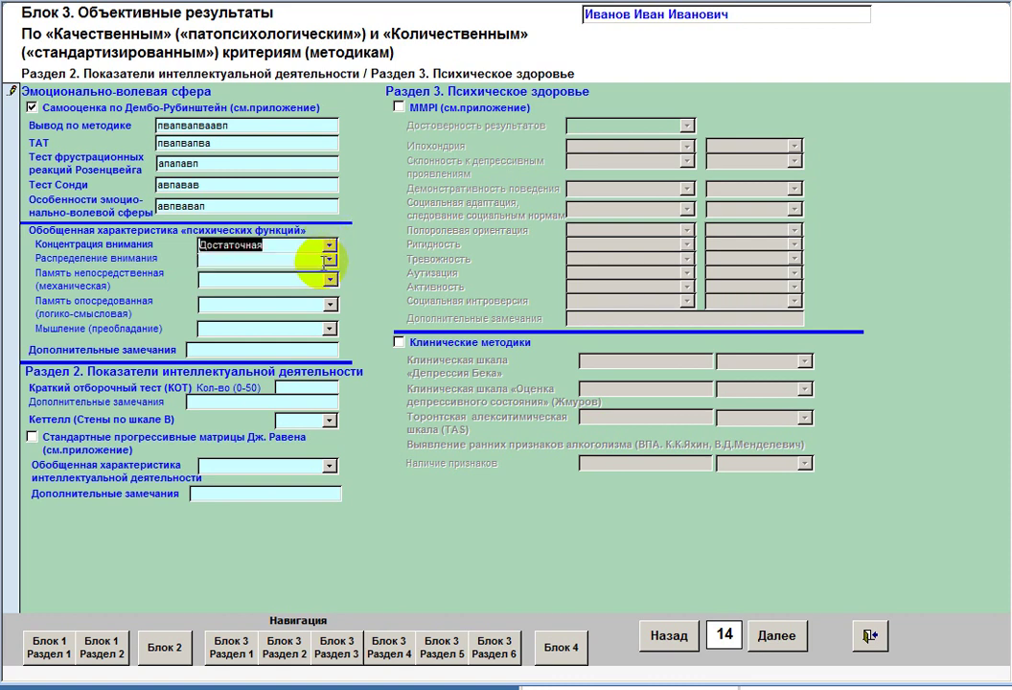
{"action": "left_click", "coordinate": [330, 259]}
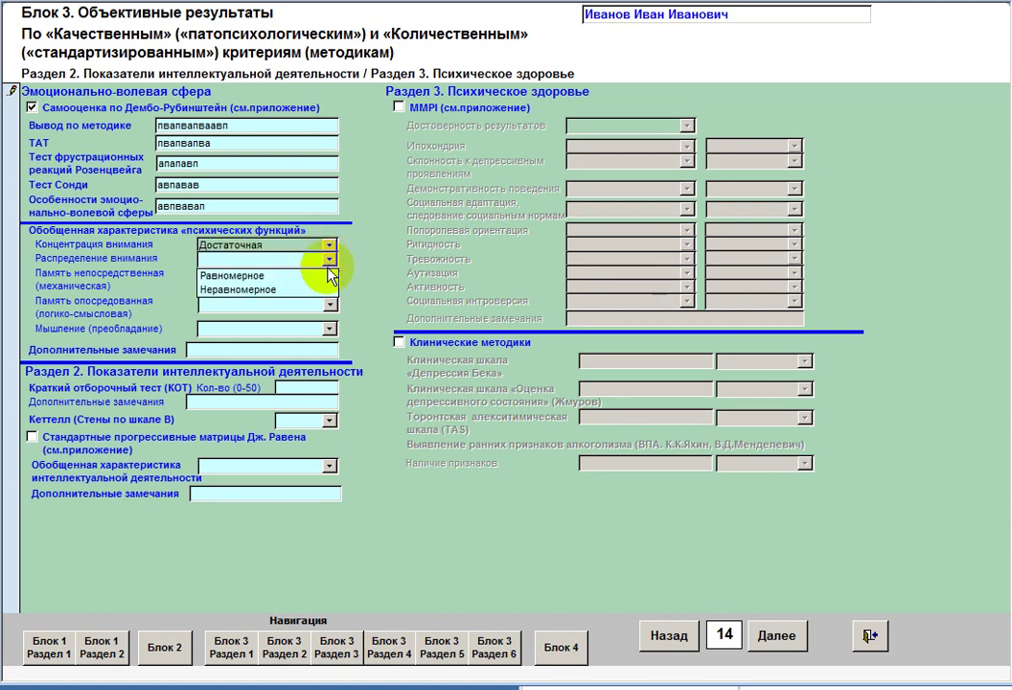
{"action": "left_click", "coordinate": [324, 271]}
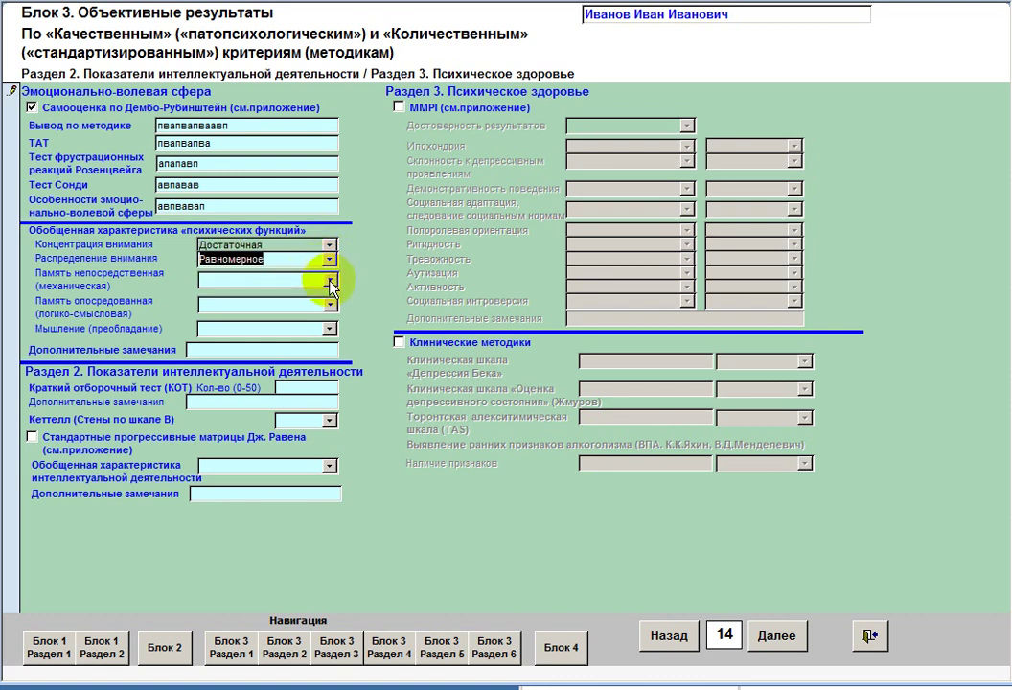
- Set both direct and mediated memory to «Объем в норме» and «Мышление (преобладание)» to «Понятийное (норма)»
{"action": "left_click", "coordinate": [330, 281]}
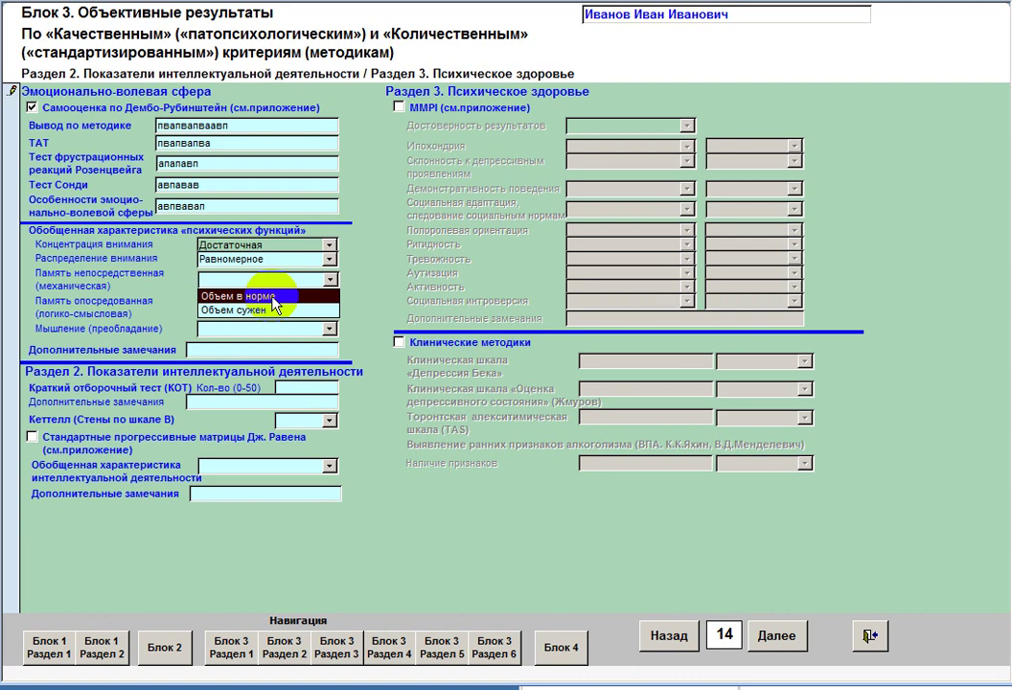
{"action": "left_click", "coordinate": [274, 298]}
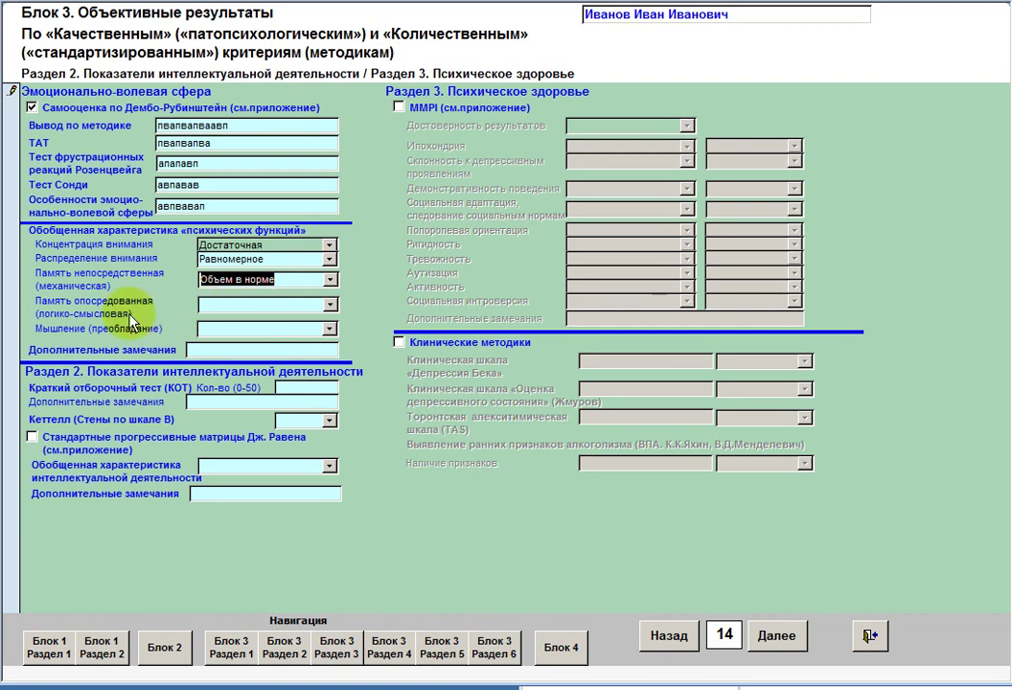
{"action": "left_click", "coordinate": [330, 307]}
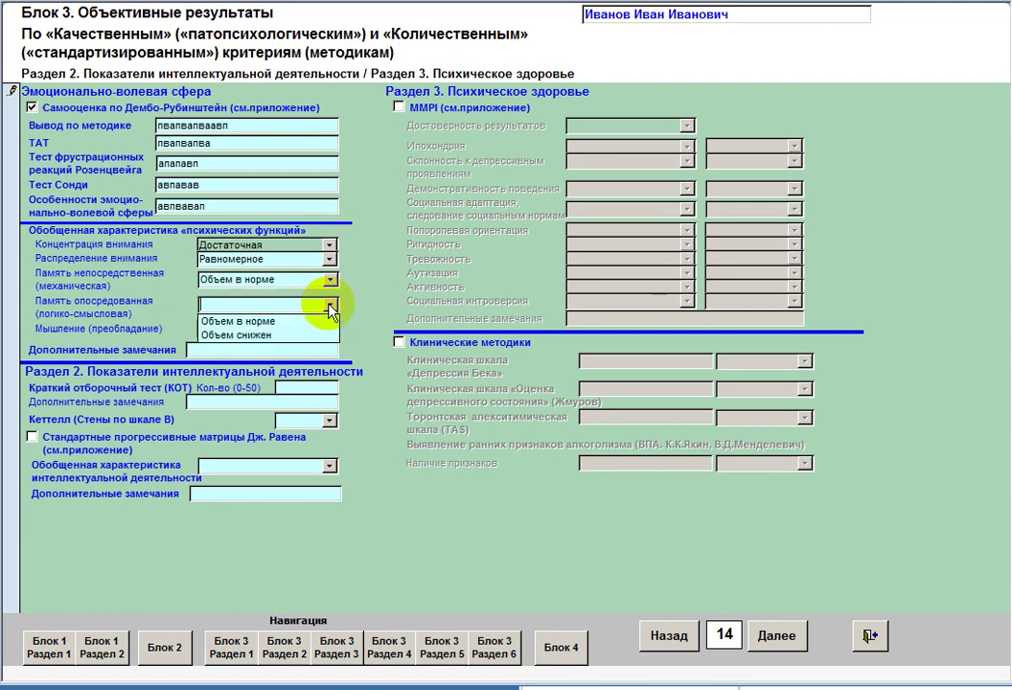
{"action": "left_click", "coordinate": [251, 322]}
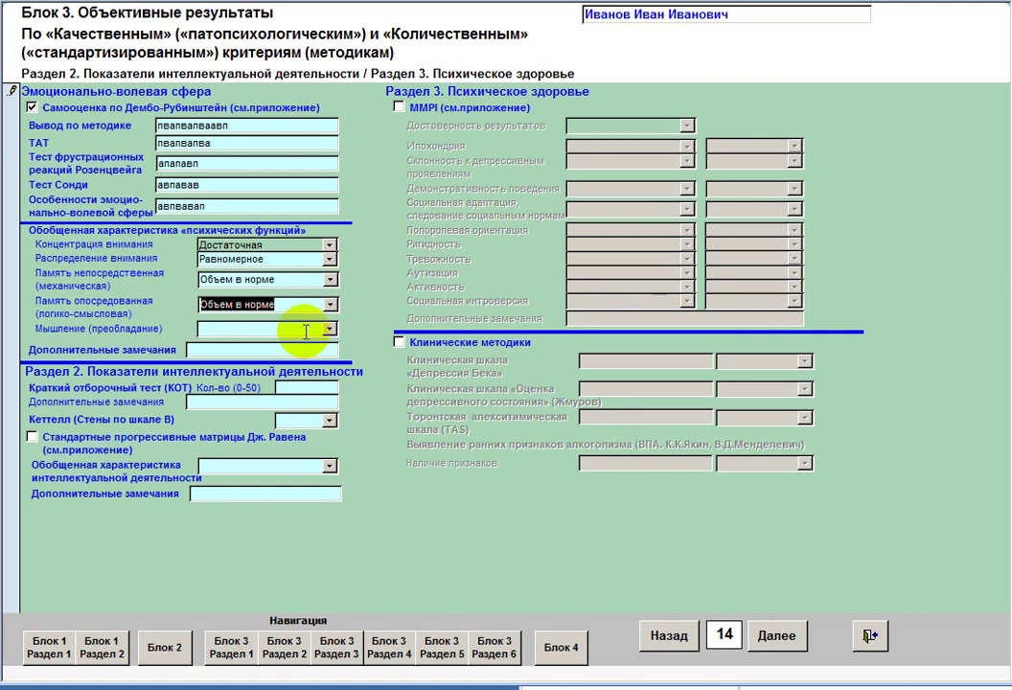
{"action": "left_click", "coordinate": [329, 329]}
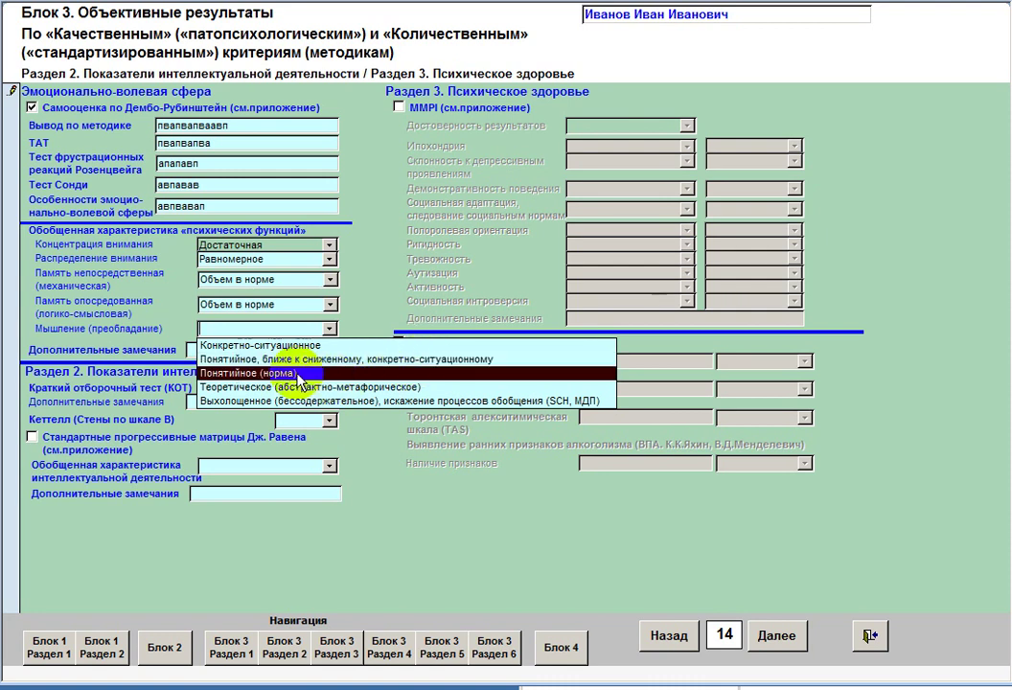
{"action": "left_click", "coordinate": [359, 374]}
- Try «Выхолощенное (бессодержательное)» for «Мышление (преобладание)» and restore «Понятийное (норма)»
{"action": "left_click", "coordinate": [328, 329]}
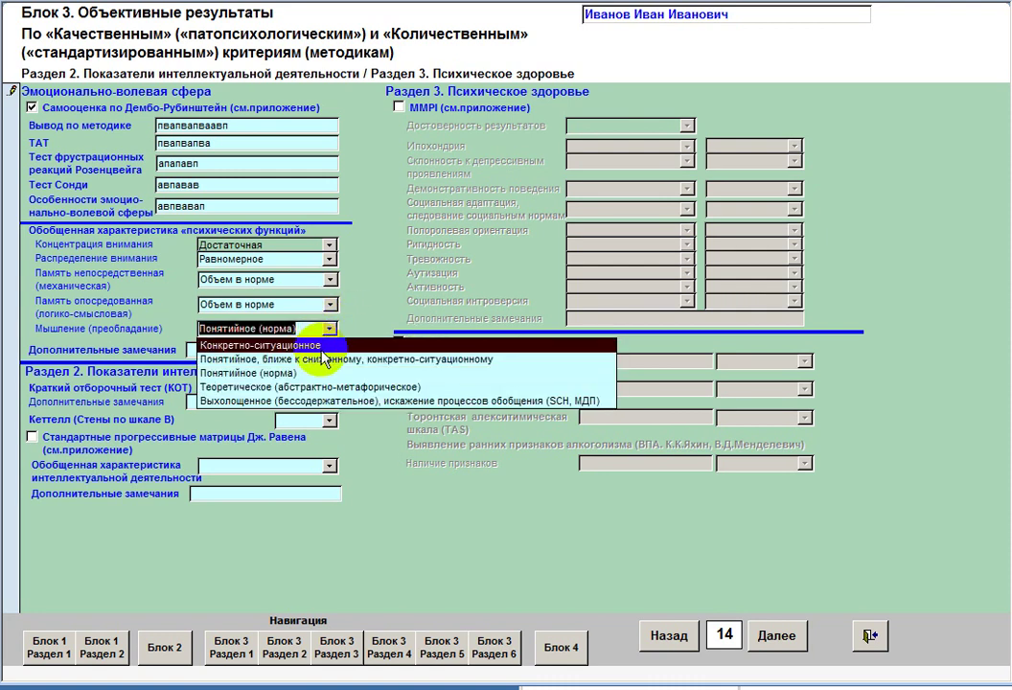
{"action": "left_click", "coordinate": [319, 401]}
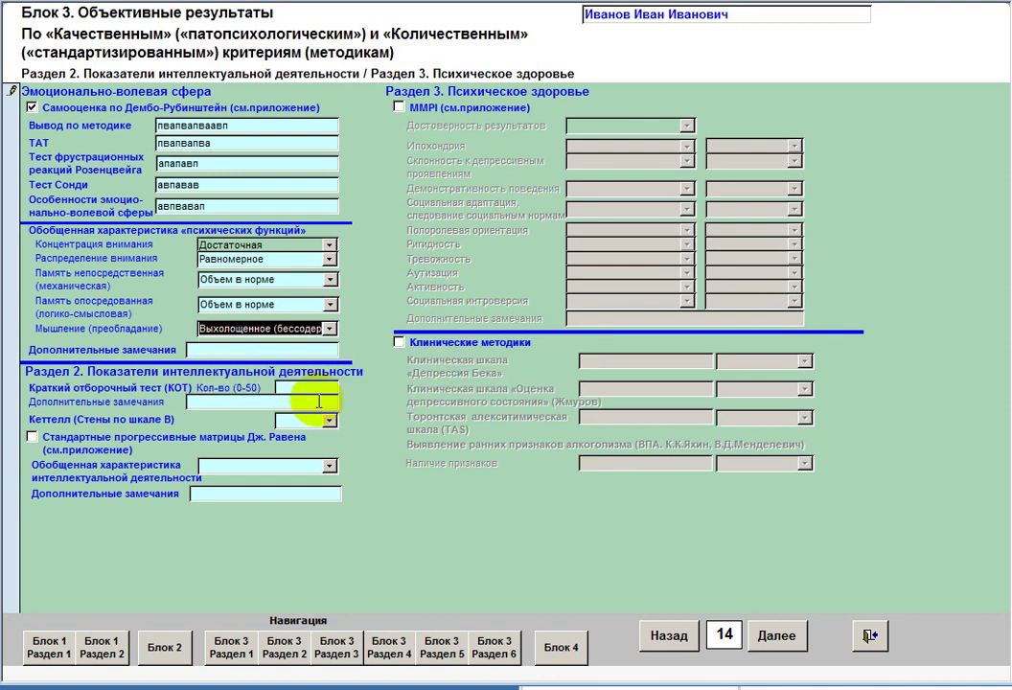
{"action": "left_click", "coordinate": [328, 330]}
{"action": "left_click", "coordinate": [322, 369]}
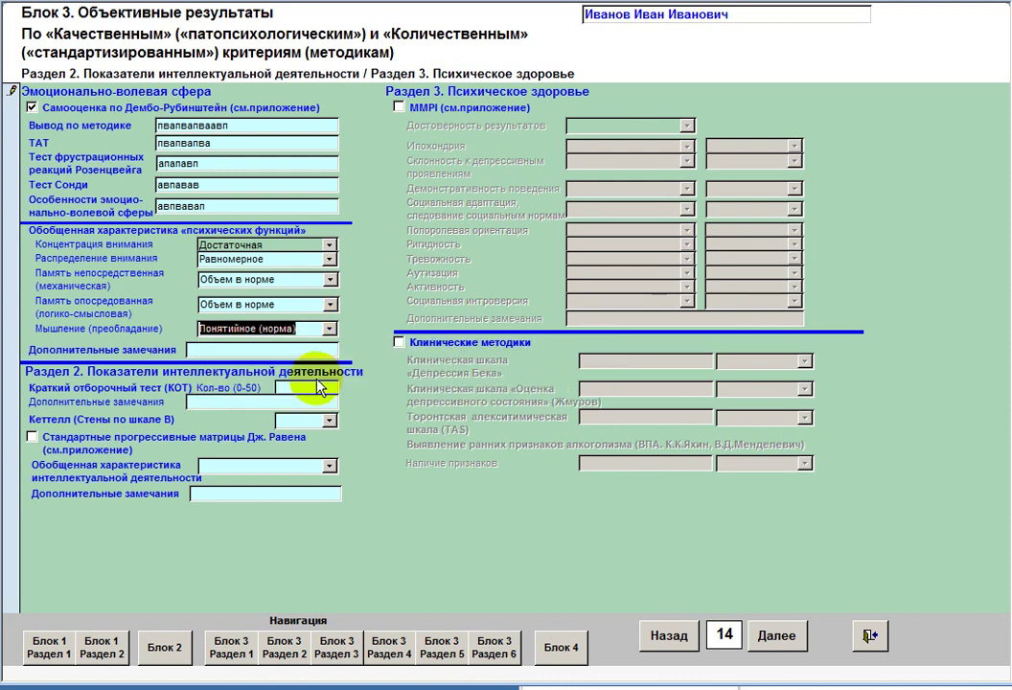
- Enter "олдолдолдополдолдолдололд" in the additional remarks on the generalized mental functions
{"action": "left_click", "coordinate": [270, 350]}
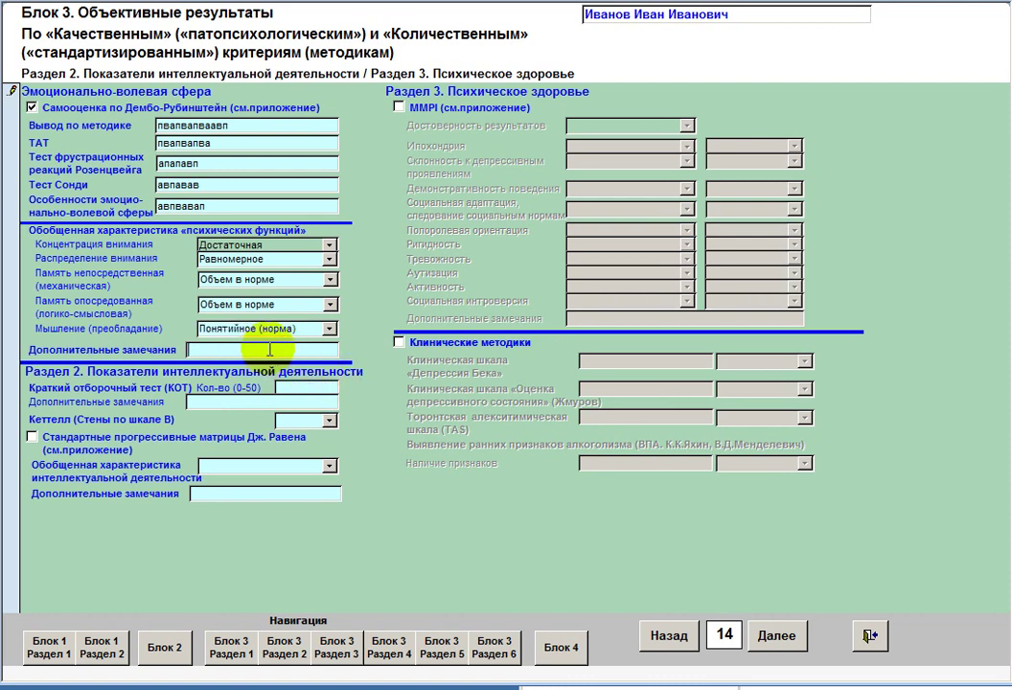
{"action": "type", "text": "олдолдолдолполдолдолдолд"}
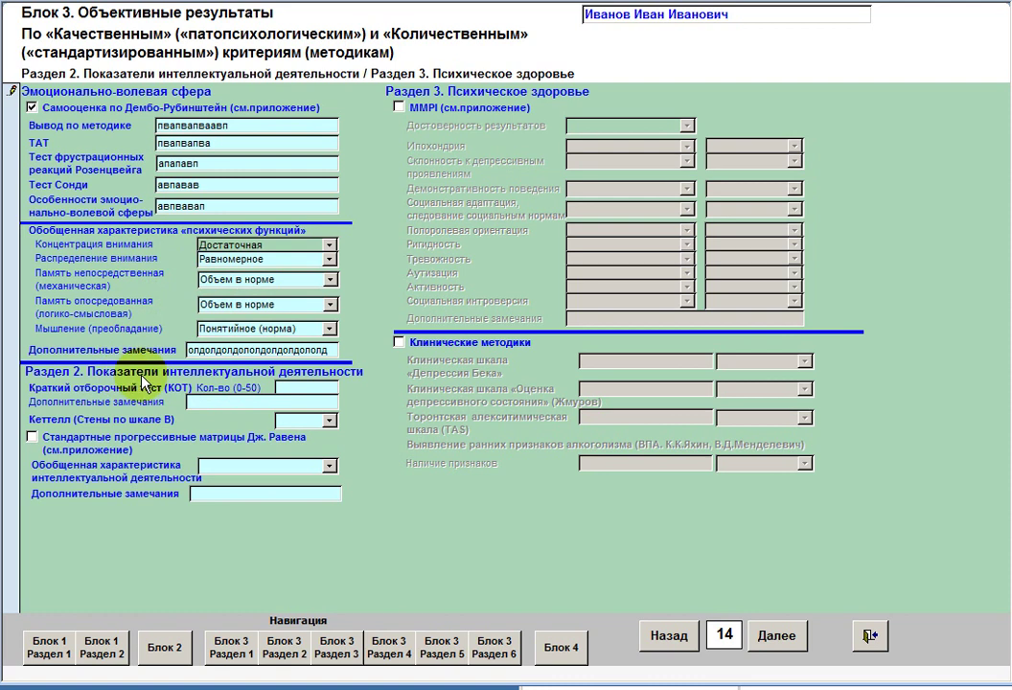
- Set the «Краткий отборочный тест (КОТ)» count to 25 and enter "олджлджлджл" as its additional remarks
{"action": "left_click", "coordinate": [297, 386]}
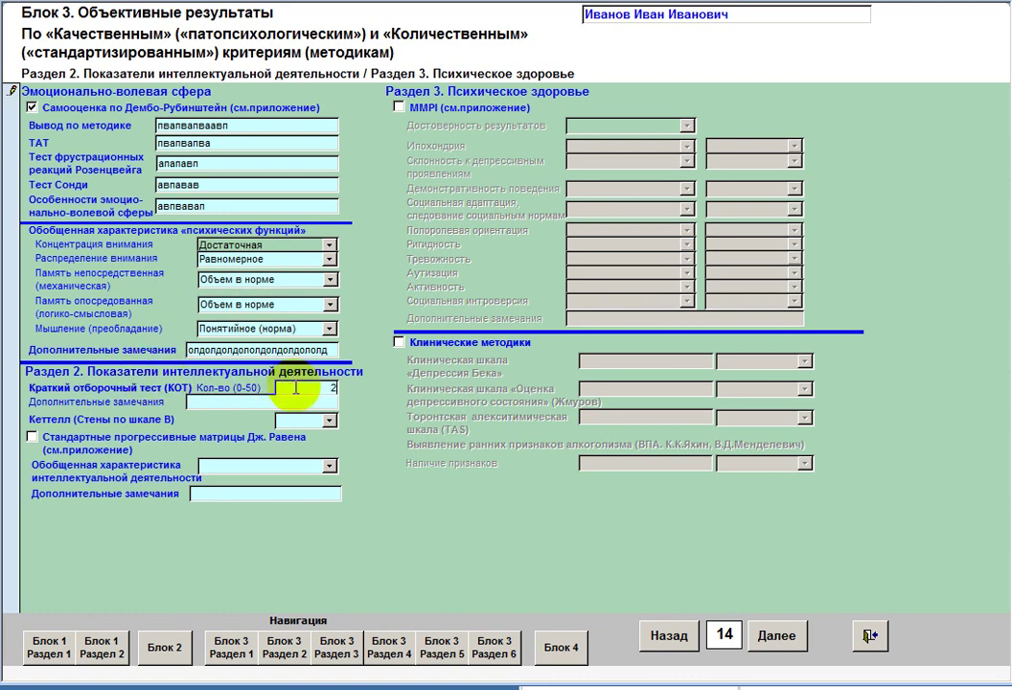
{"action": "type", "text": "25"}
{"action": "left_click", "coordinate": [351, 439]}
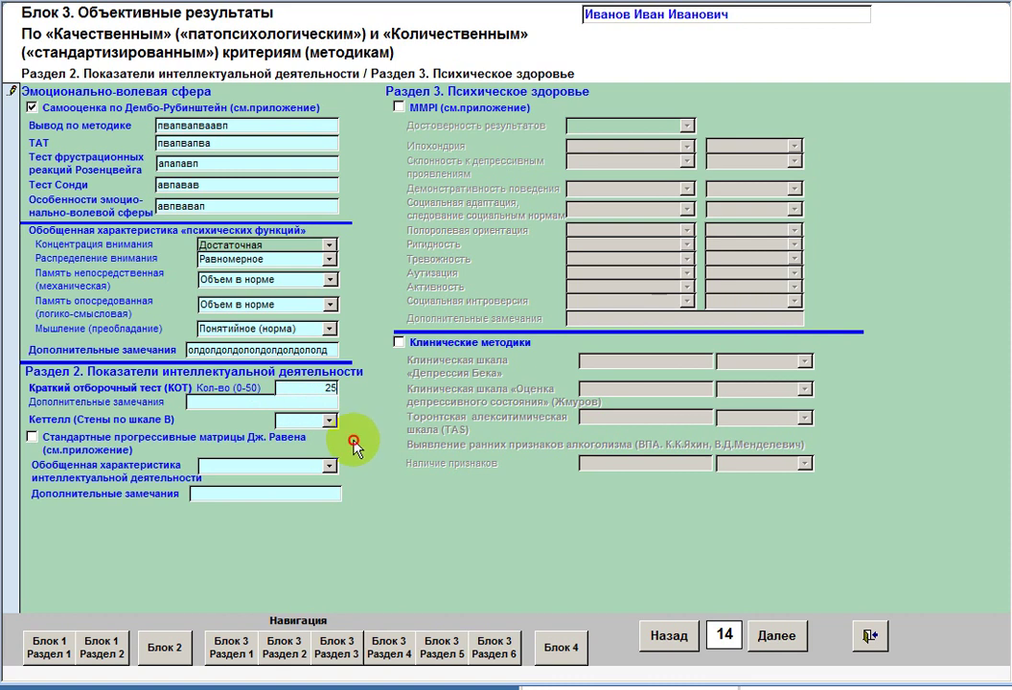
{"action": "left_click", "coordinate": [204, 402]}
{"action": "type", "text": "олджклджклджкл"}
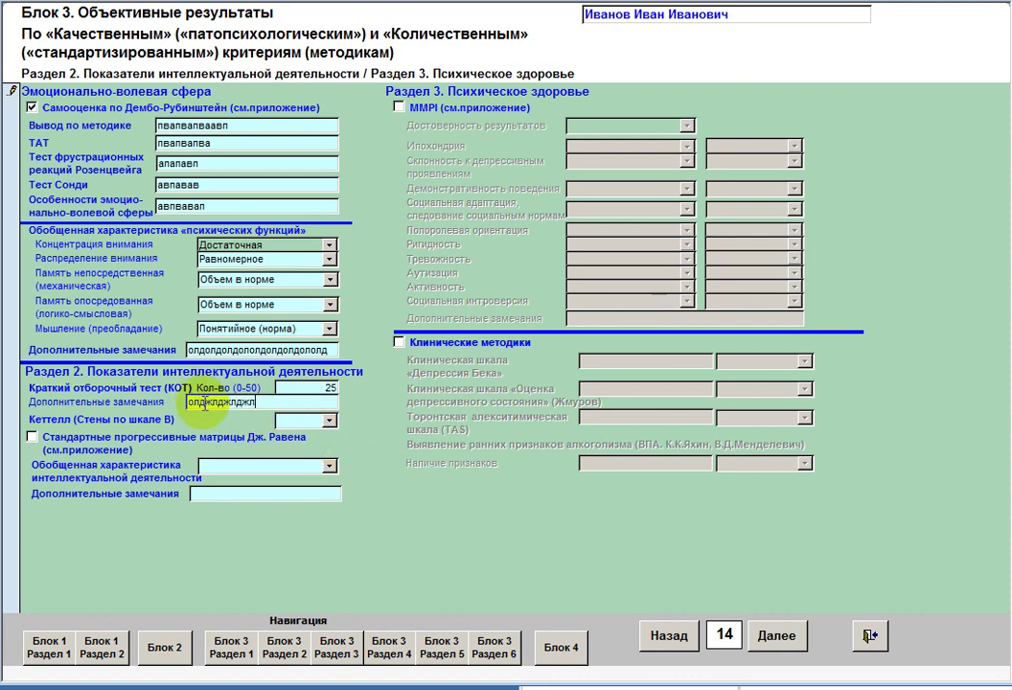
- Try 5 as the sten value for «Кеттелл (Стены по шкале В)»
{"action": "left_click", "coordinate": [328, 419]}
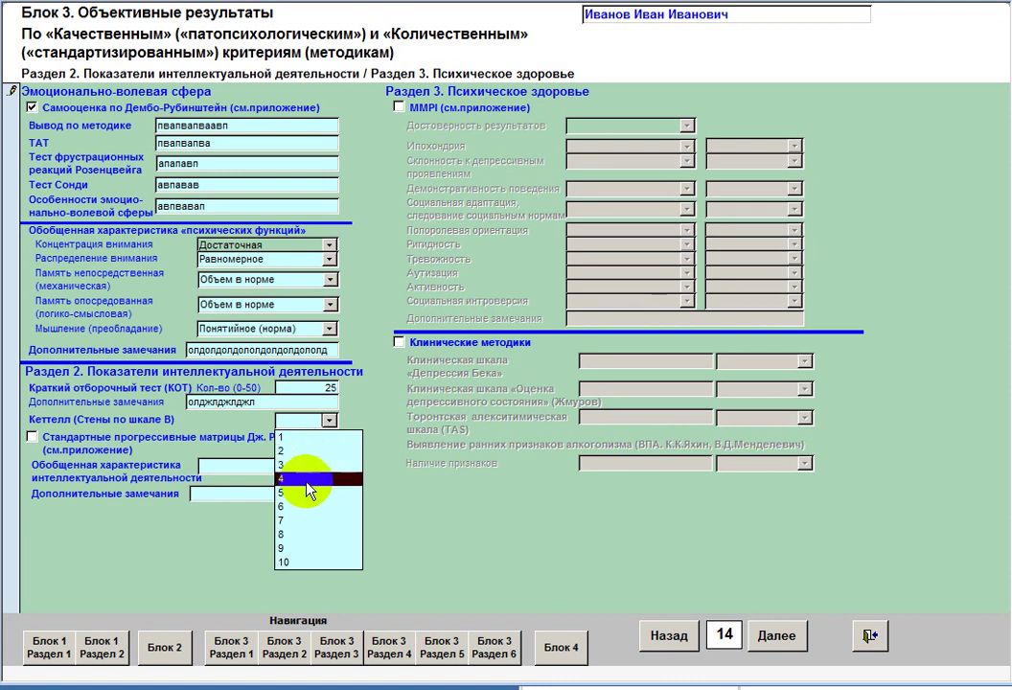
{"action": "left_click", "coordinate": [300, 493]}
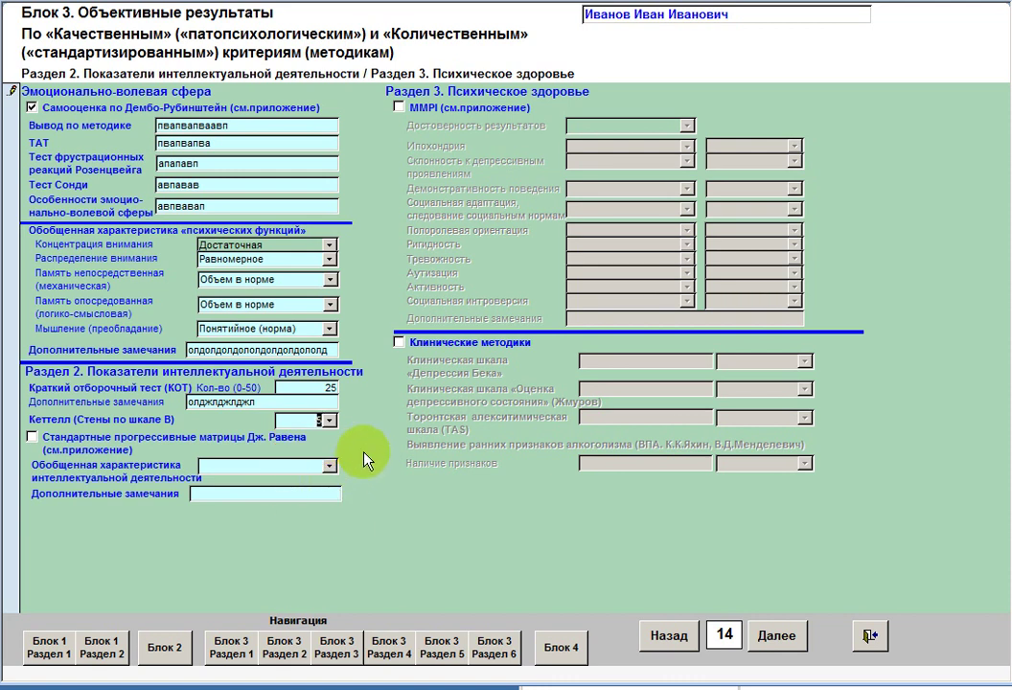
{"action": "left_click", "coordinate": [325, 402]}
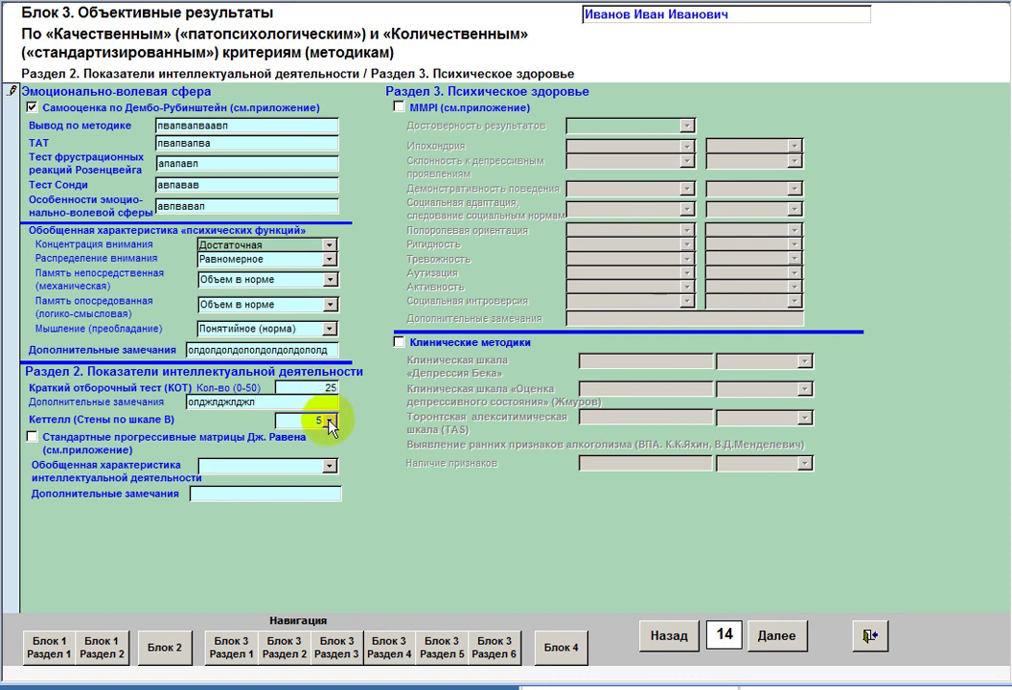
- Set «Кеттелл (Стены по шкале В)» to 6 and enable «Стандартные прогрессивные матрицы Дж. Равена»
{"action": "left_click", "coordinate": [329, 420]}
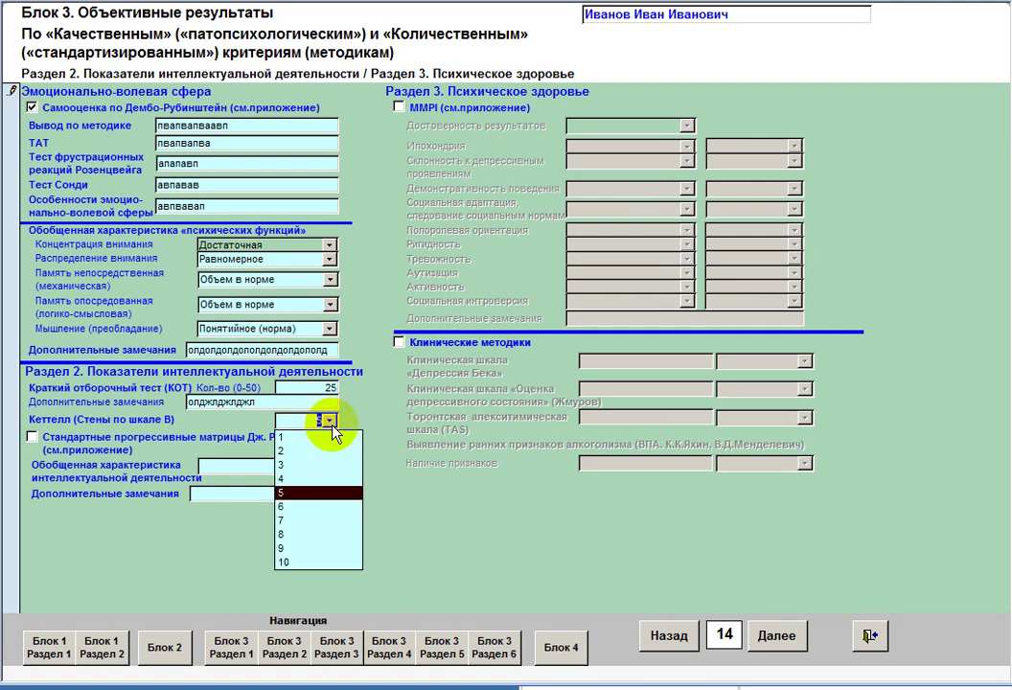
{"action": "left_click", "coordinate": [326, 506]}
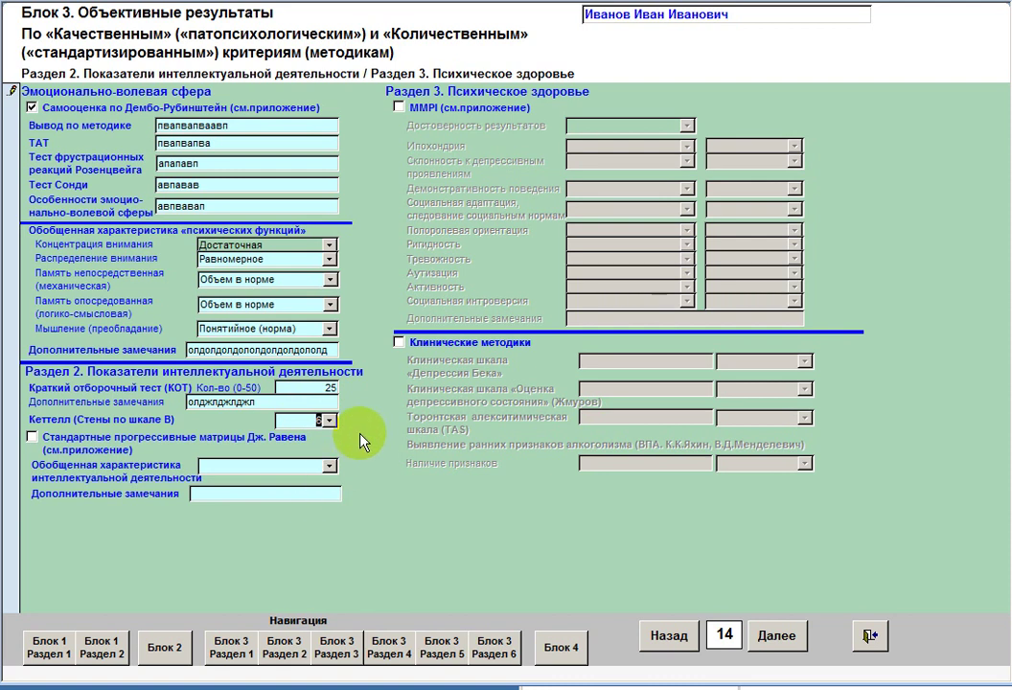
{"action": "left_click", "coordinate": [33, 437]}
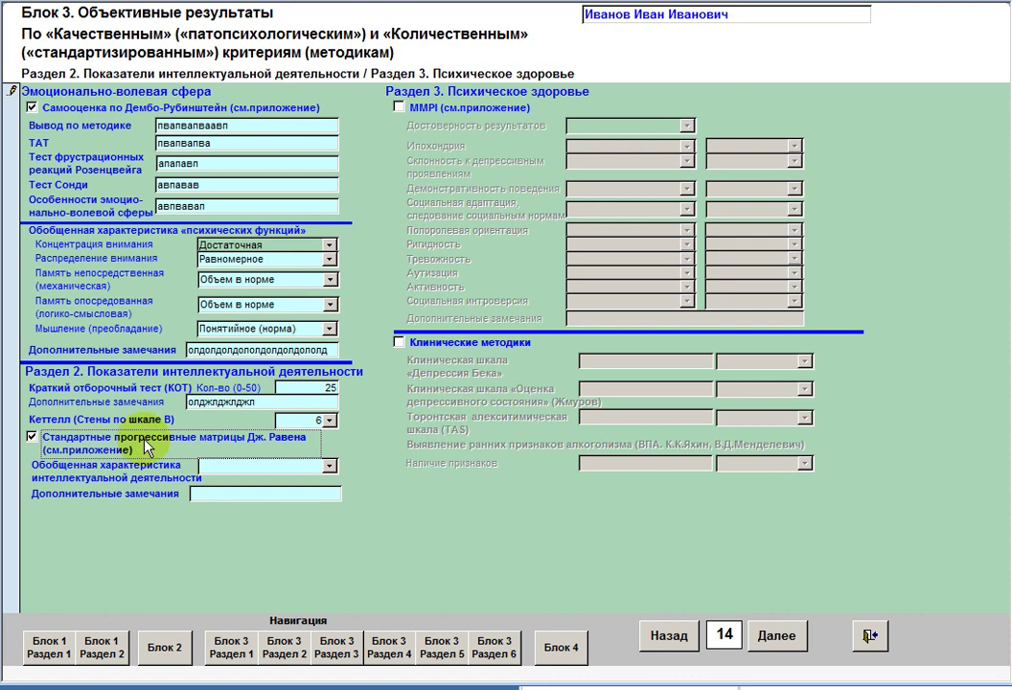
- Set «Обобщенная характеристика интеллектуальной деятельности» to «средний» and enter "75 IQ" as its additional remarks
{"action": "left_click", "coordinate": [329, 467]}
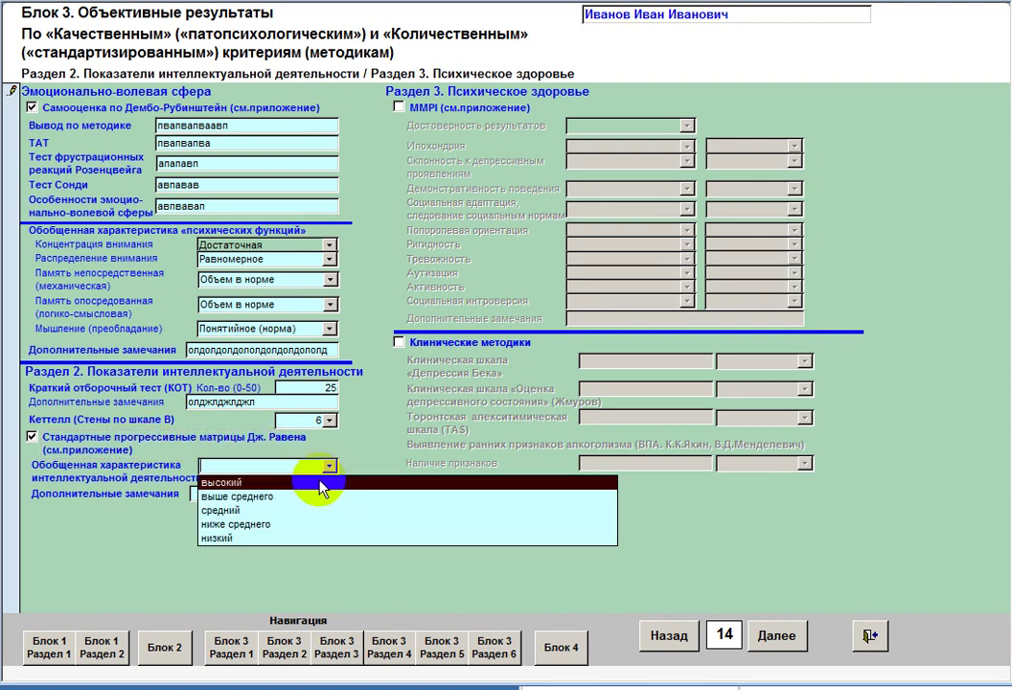
{"action": "left_click", "coordinate": [322, 484]}
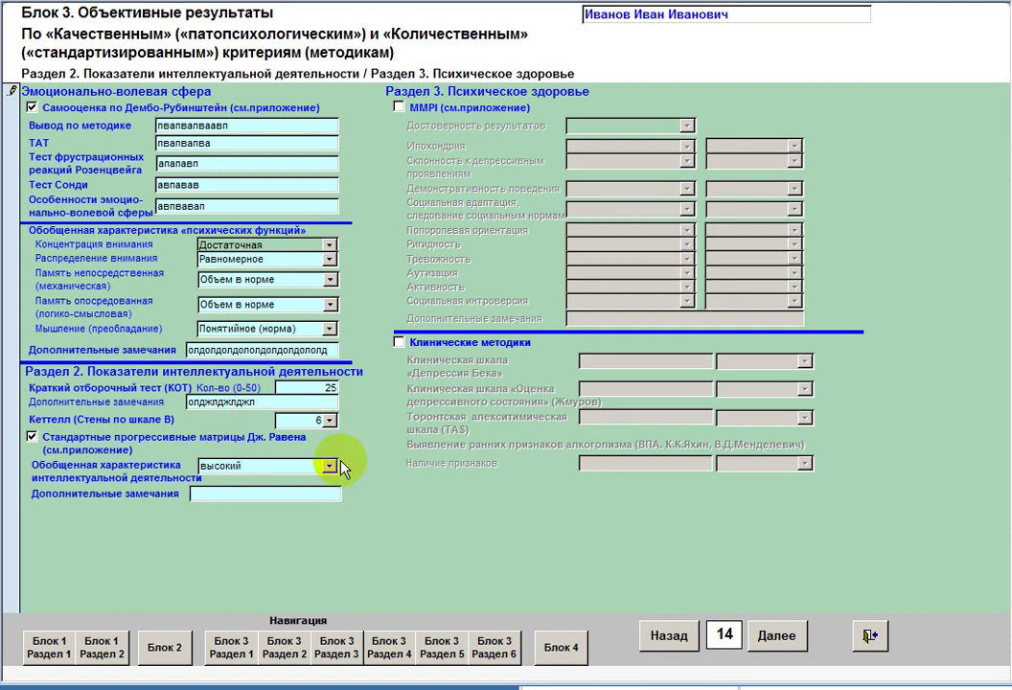
{"action": "type", "text": "75"}
{"action": "left_click", "coordinate": [330, 466]}
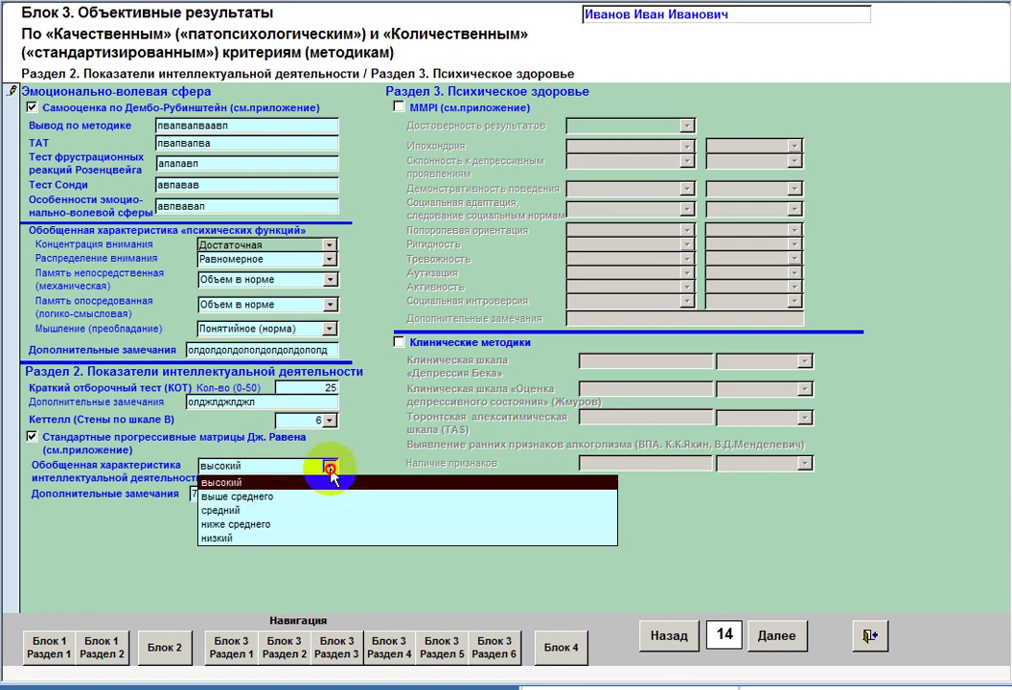
{"action": "left_click", "coordinate": [278, 511]}
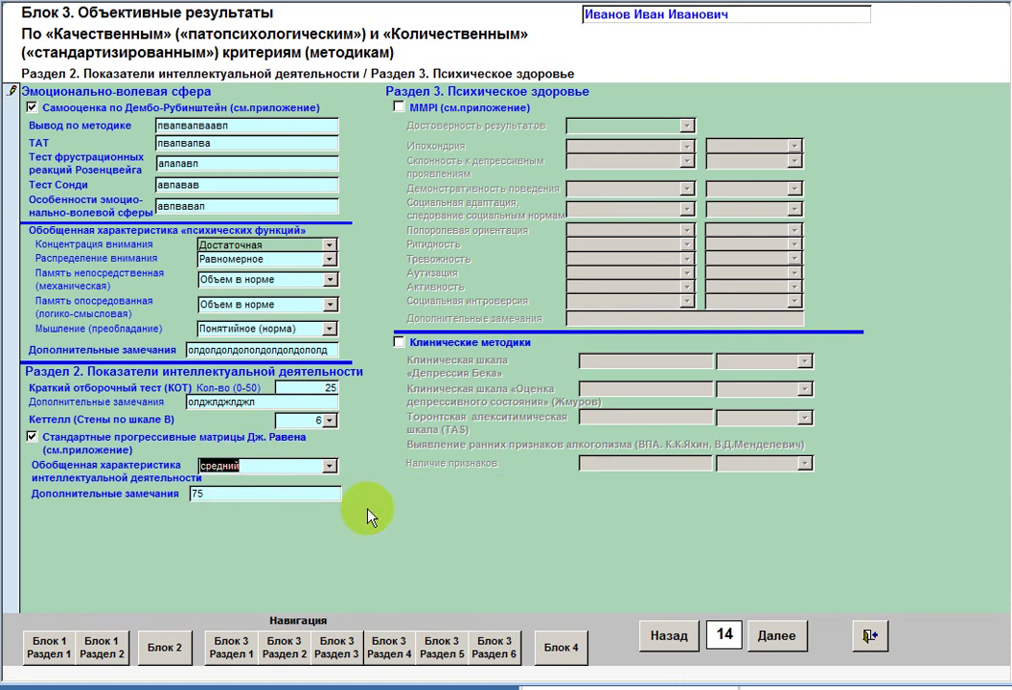
{"action": "left_click", "coordinate": [233, 492]}
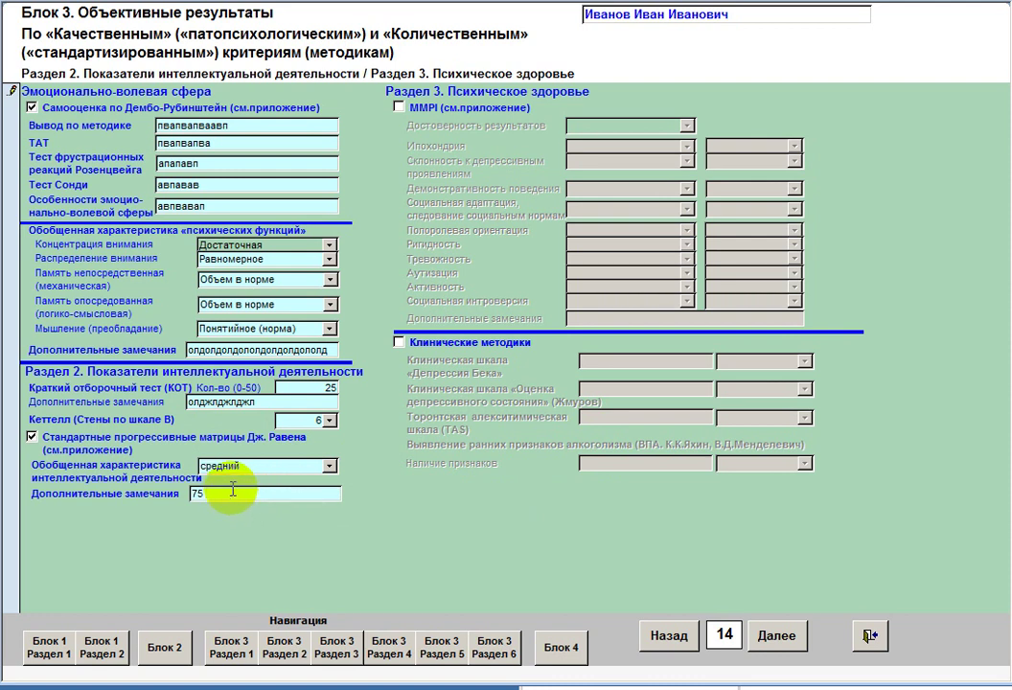
{"action": "type", "text": "IQ"}
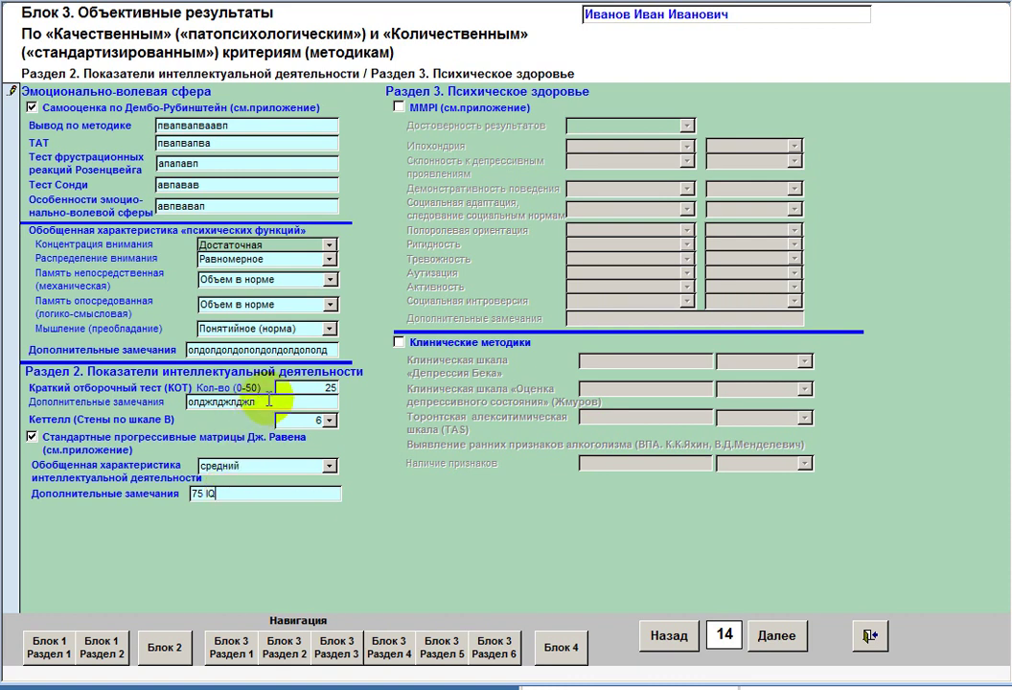
- Enable the MMPI section and set «Достоверность результатов» to «Достоверны»
{"action": "left_click", "coordinate": [400, 108]}
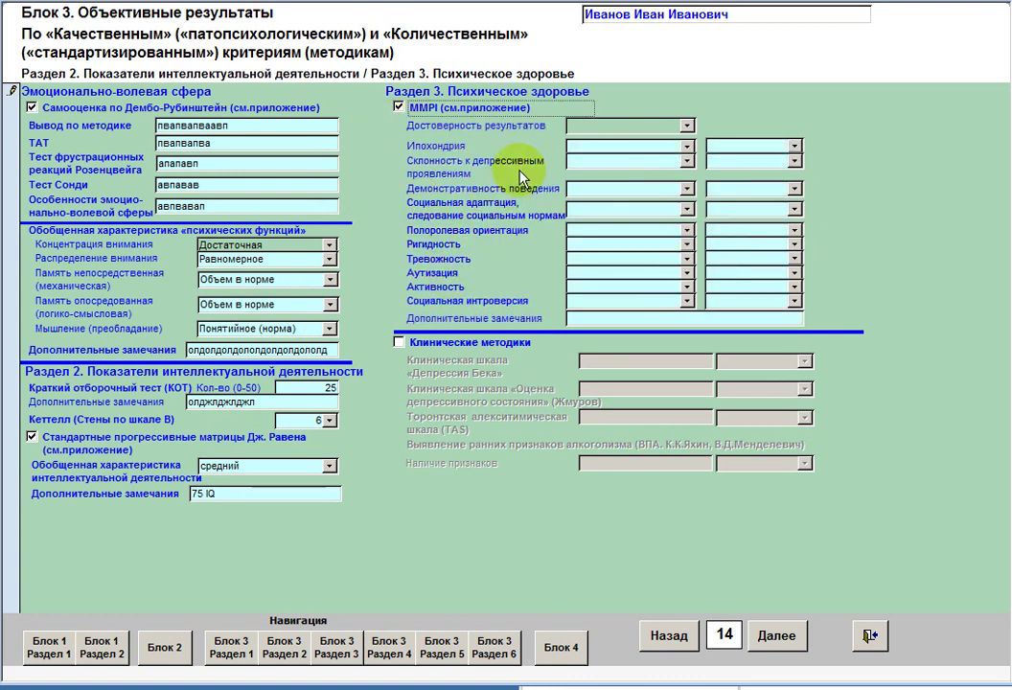
{"action": "left_click", "coordinate": [686, 126]}
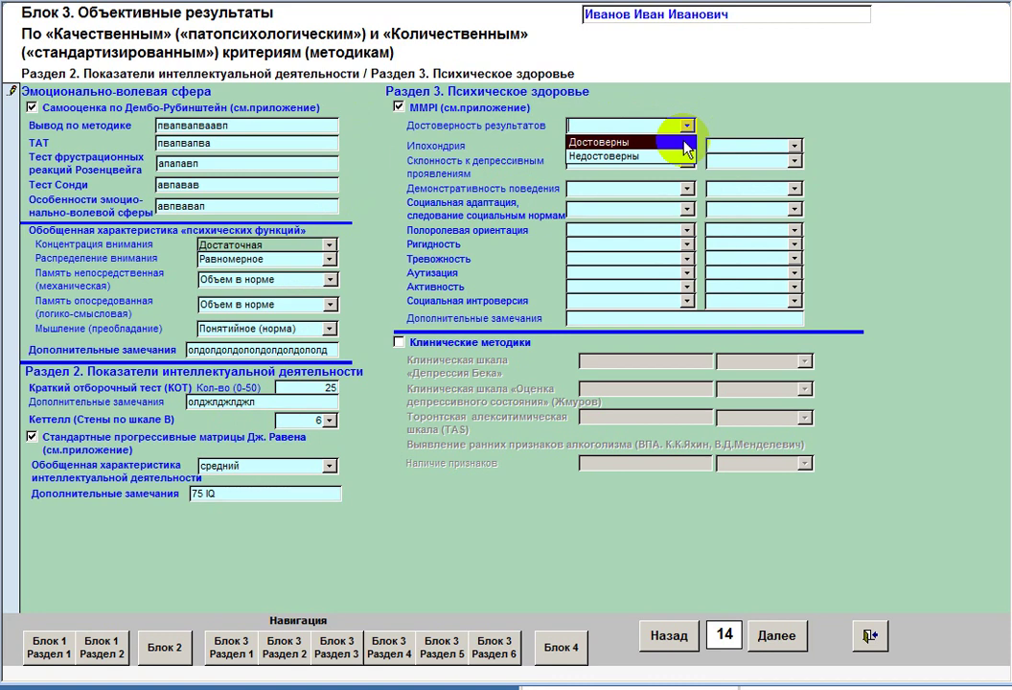
{"action": "left_click", "coordinate": [686, 144]}
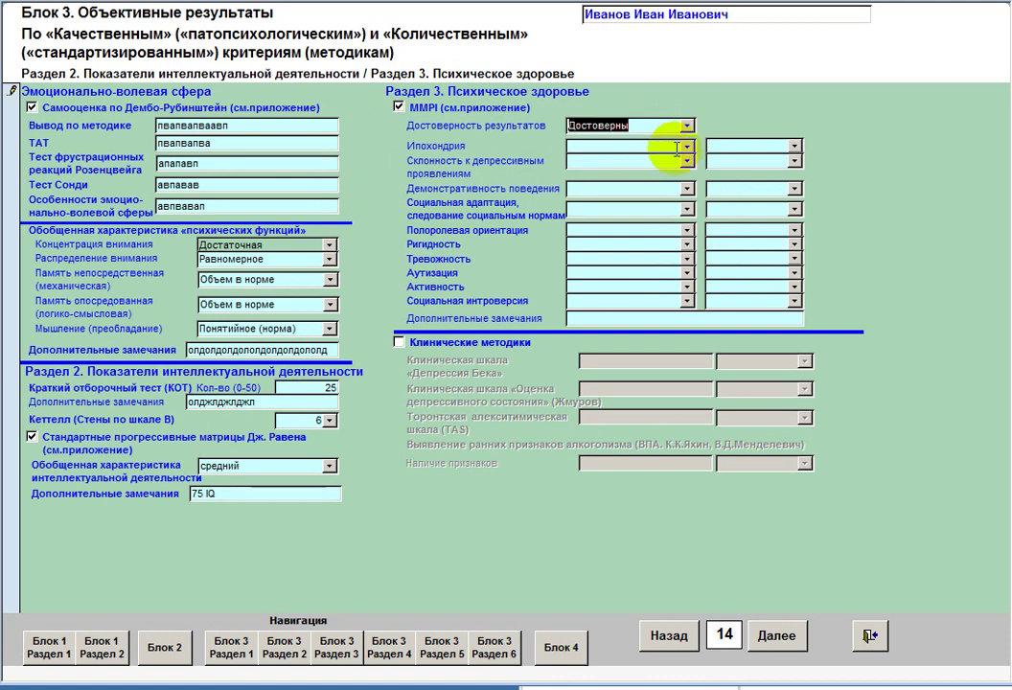
- Try the option beginning «активная самореализация» for the MMPI scale «Ипохондрия»
{"action": "left_click", "coordinate": [687, 147]}
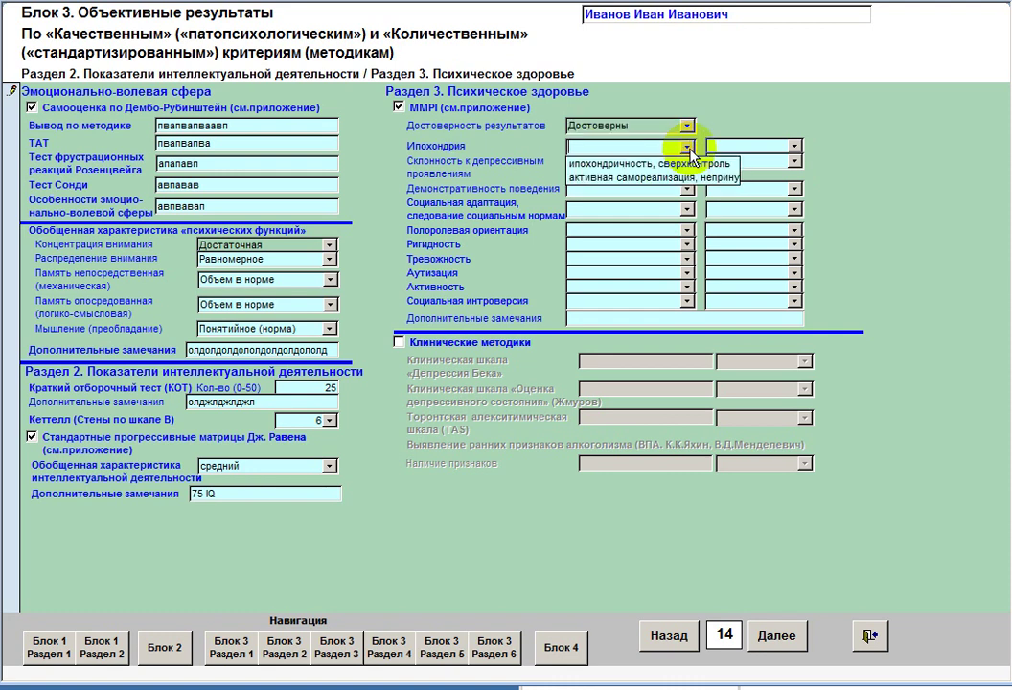
{"action": "left_click", "coordinate": [647, 180]}
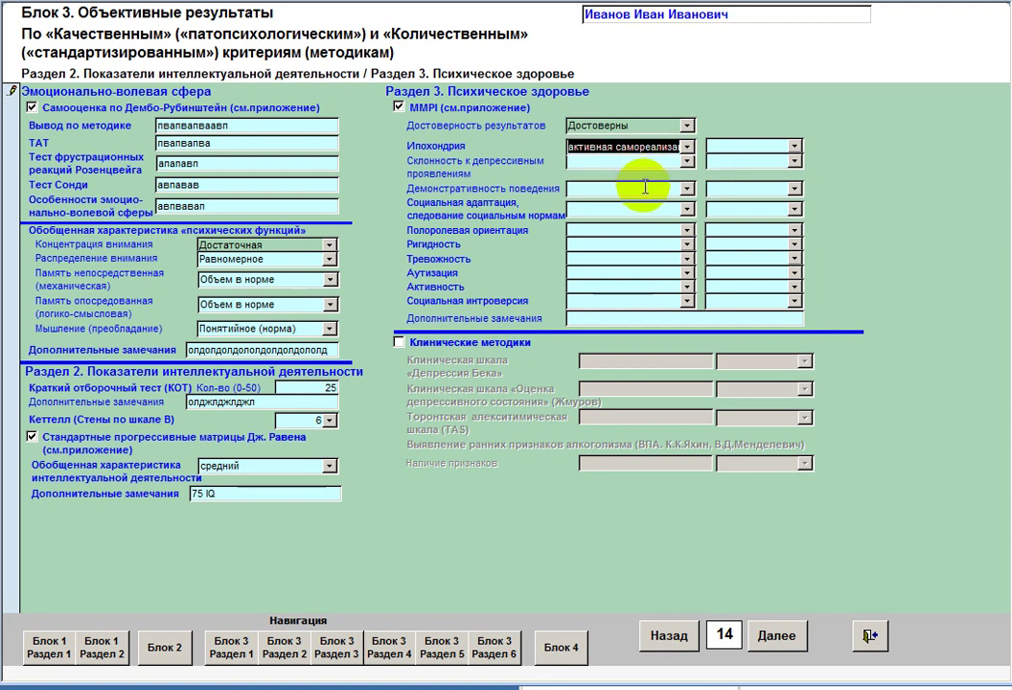
{"action": "left_click", "coordinate": [686, 149]}
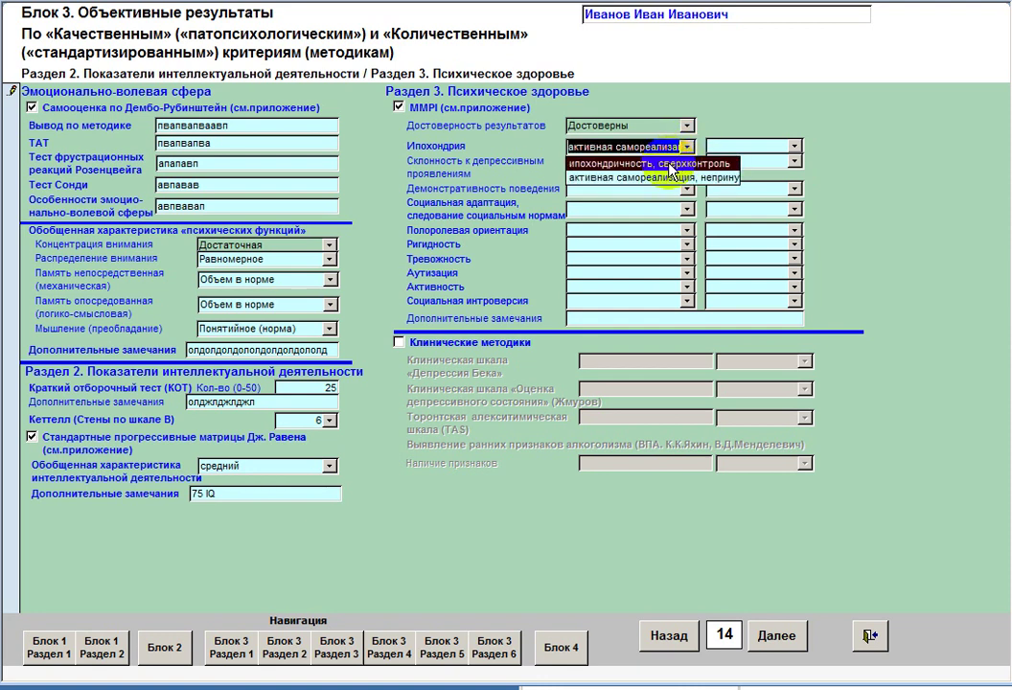
{"action": "left_click", "coordinate": [687, 144]}
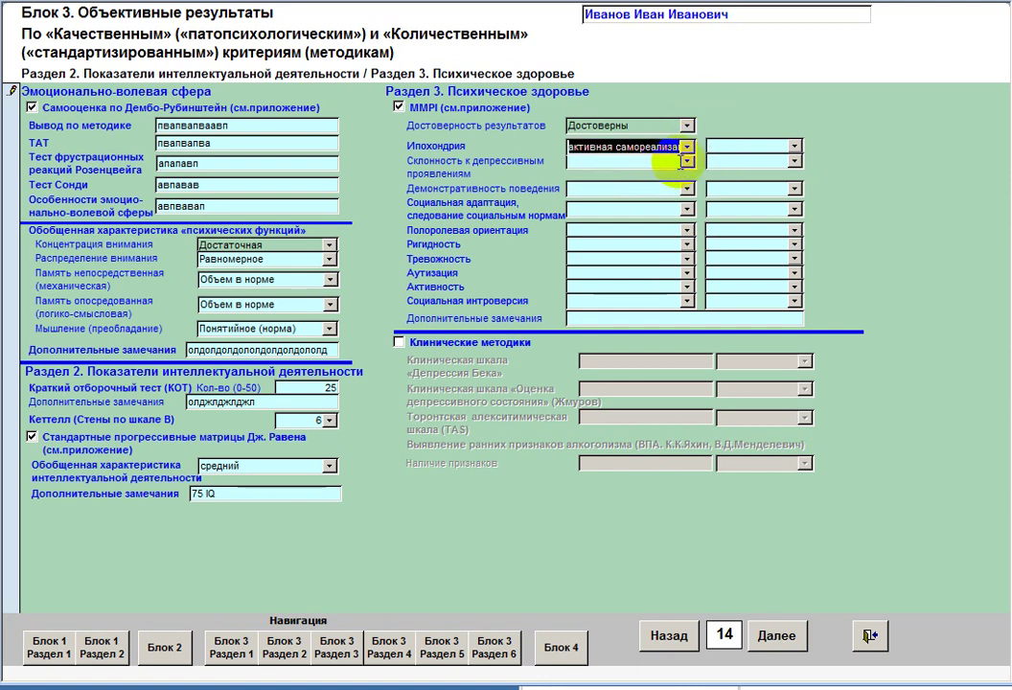
{"action": "left_click", "coordinate": [686, 161]}
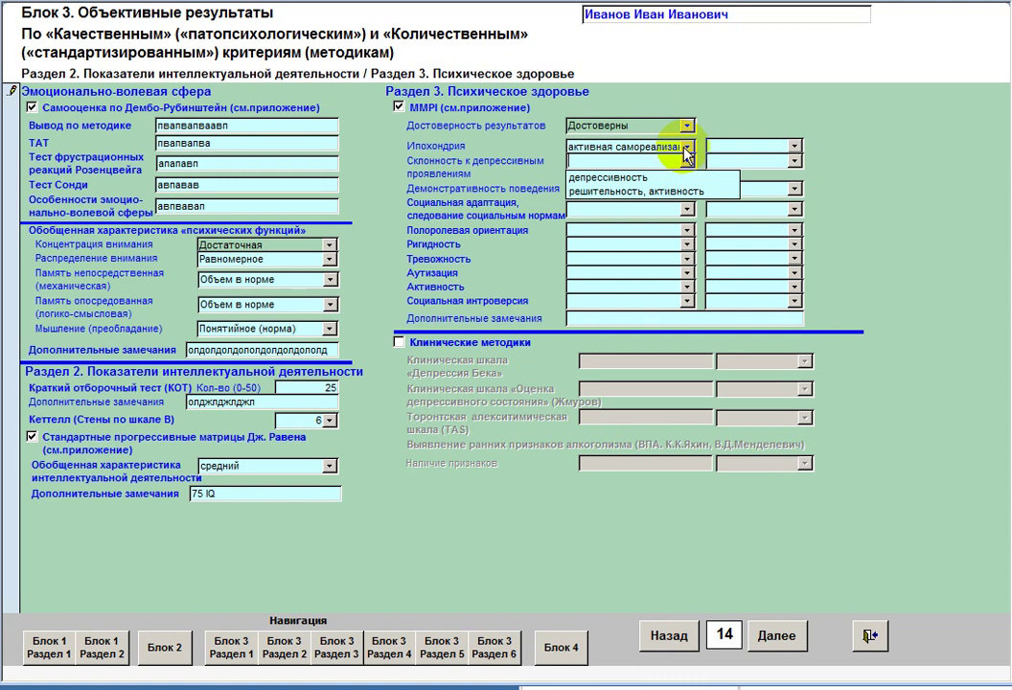
- Set «Ипохондрия» to «ипохондричность, сверхконтроль» with the level «низкий»
{"action": "left_click", "coordinate": [684, 146]}
{"action": "left_click", "coordinate": [637, 163]}
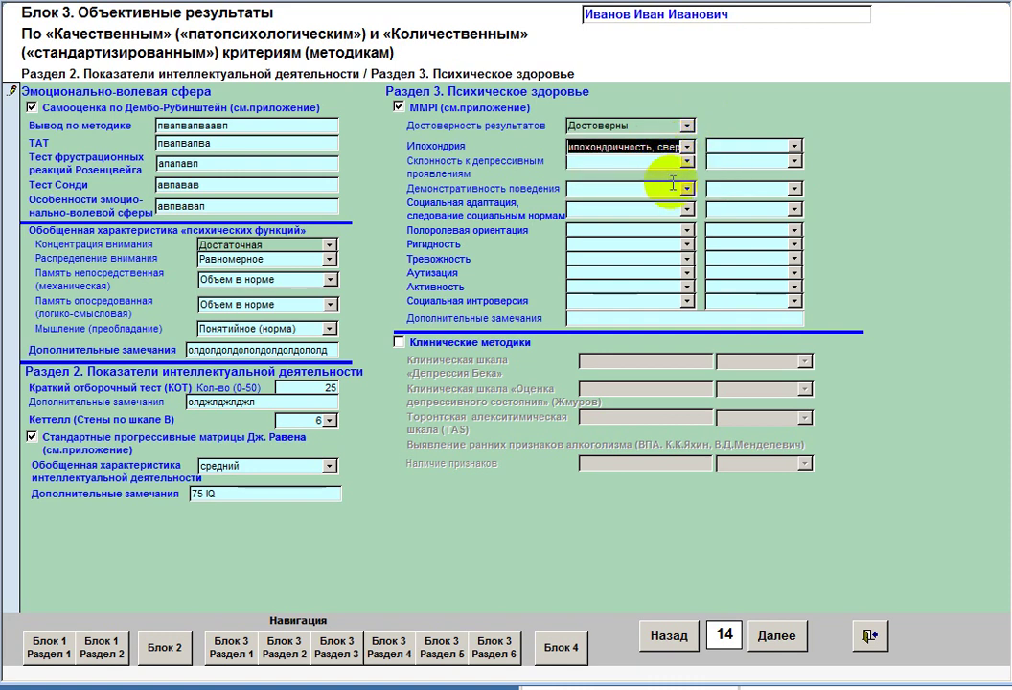
{"action": "left_click", "coordinate": [793, 149]}
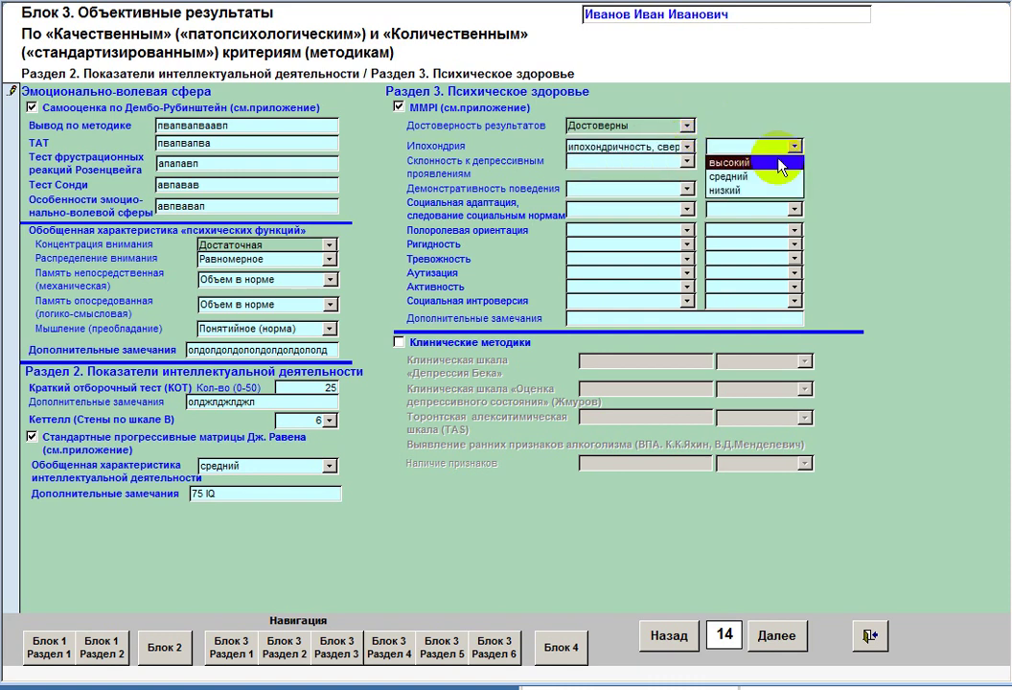
{"action": "left_click", "coordinate": [738, 190]}
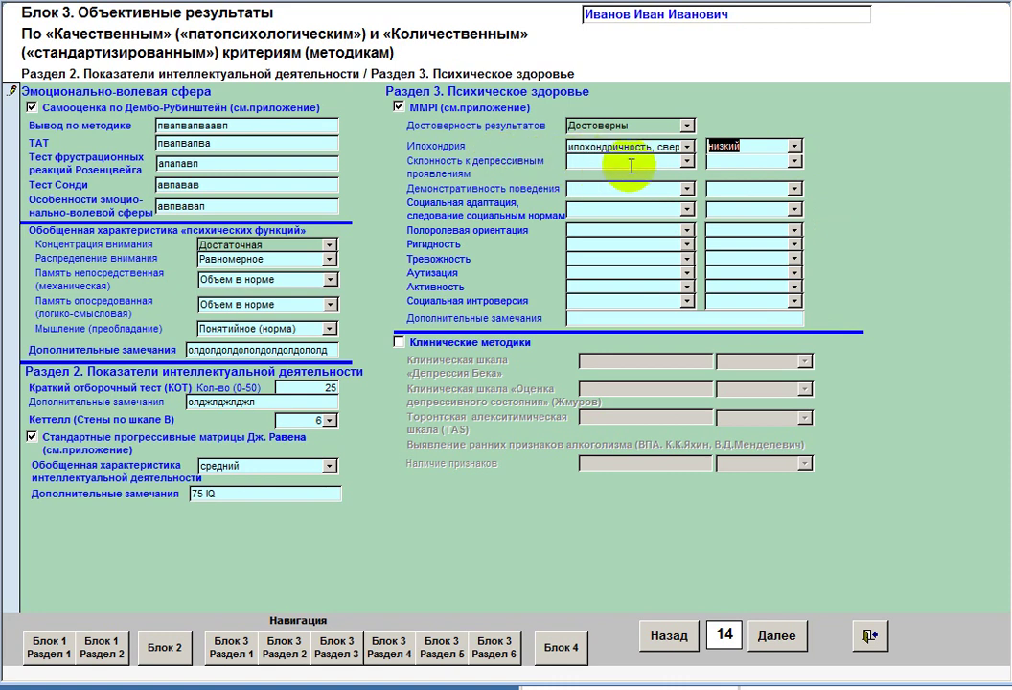
- Set «Склонность к депрессивным проявлениям» to «решительность, активность» with the level «средний»
{"action": "left_click", "coordinate": [685, 162]}
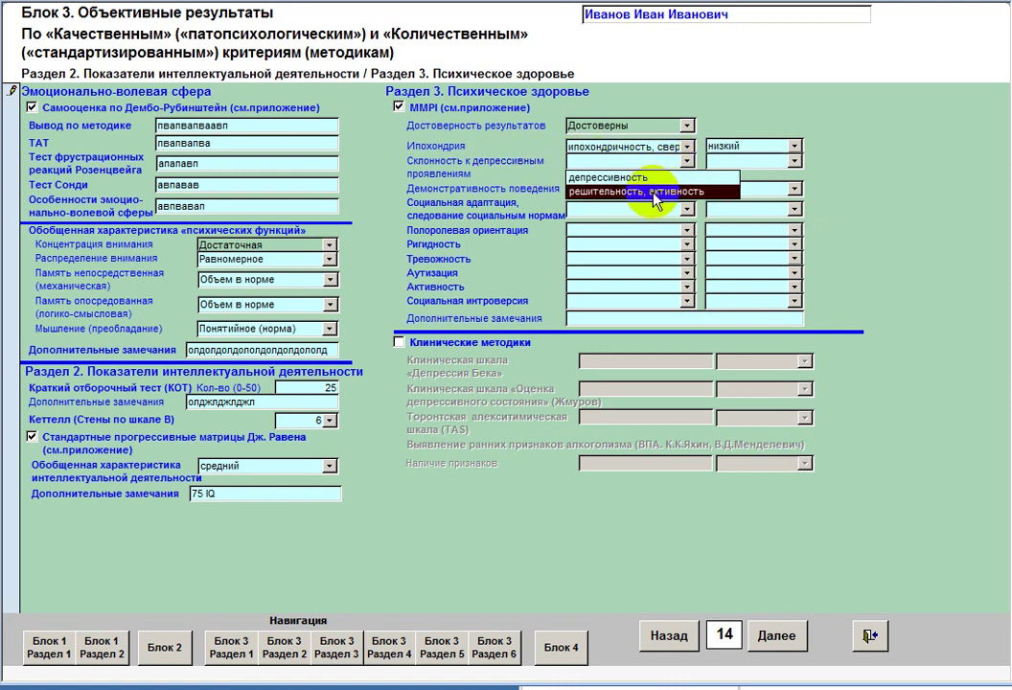
{"action": "left_click", "coordinate": [656, 192]}
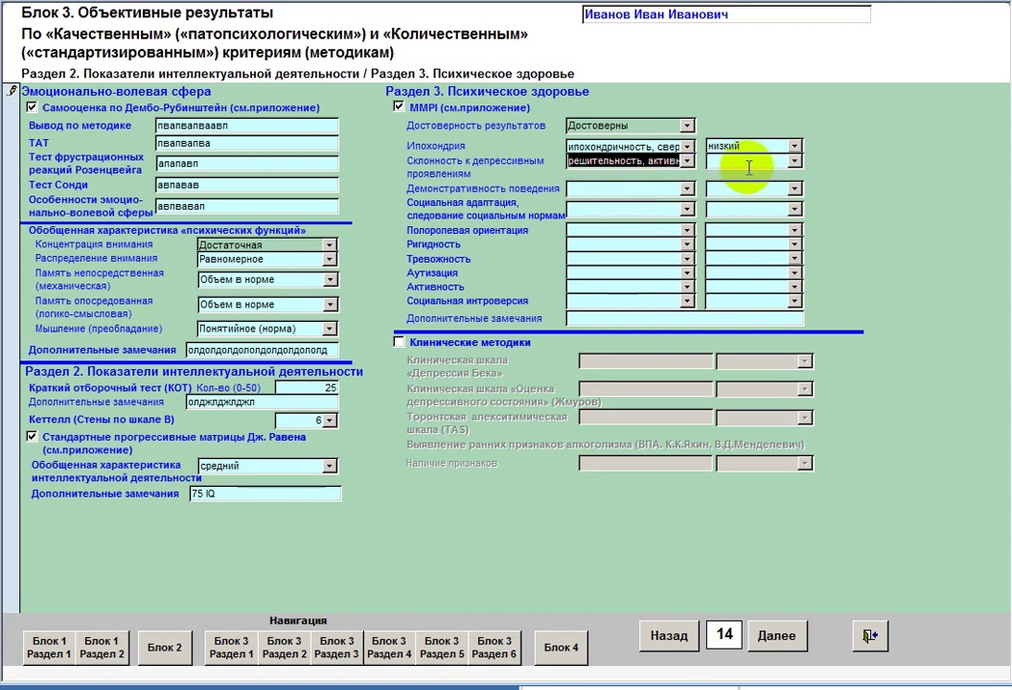
{"action": "left_click", "coordinate": [793, 161]}
{"action": "left_click", "coordinate": [721, 191]}
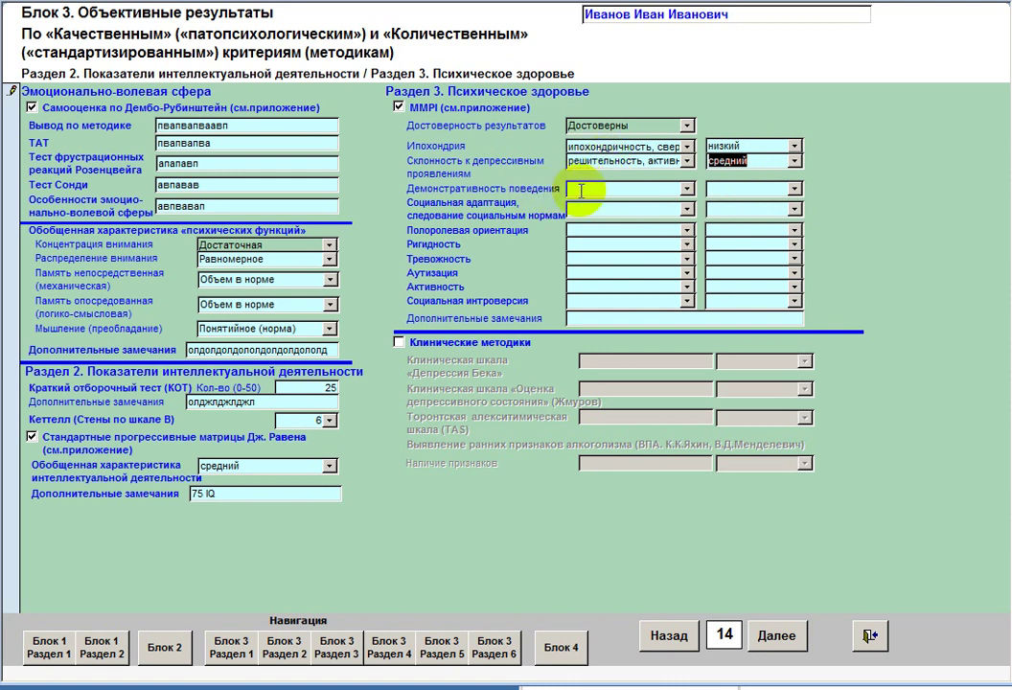
- Set «Демонстративность поведения» to «истерия» with the level «высокий»
{"action": "left_click", "coordinate": [686, 189]}
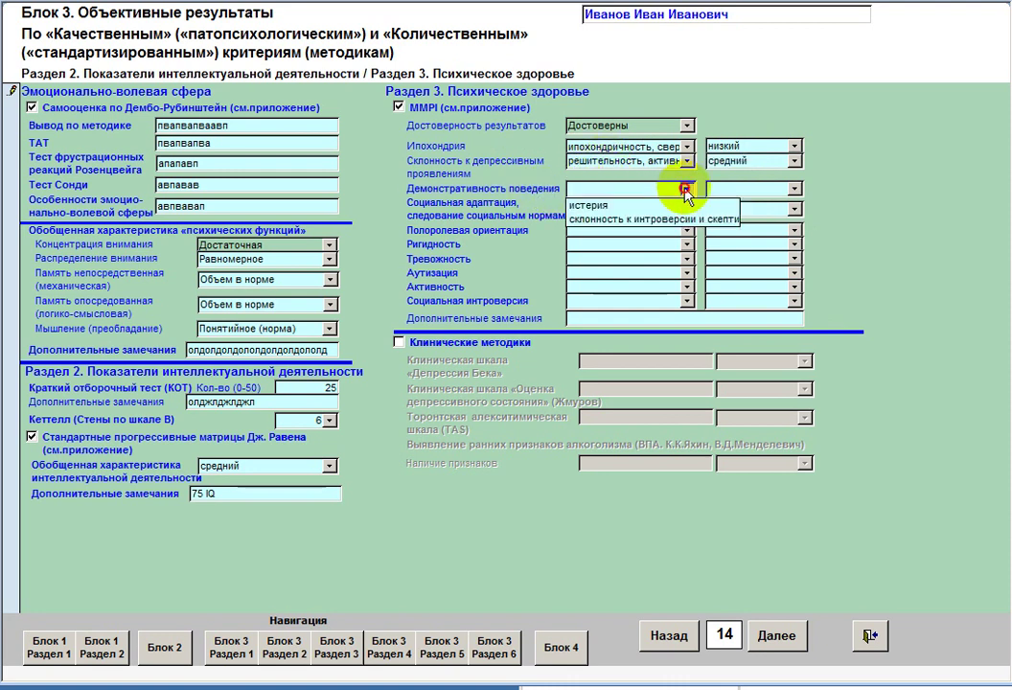
{"action": "left_click", "coordinate": [659, 200]}
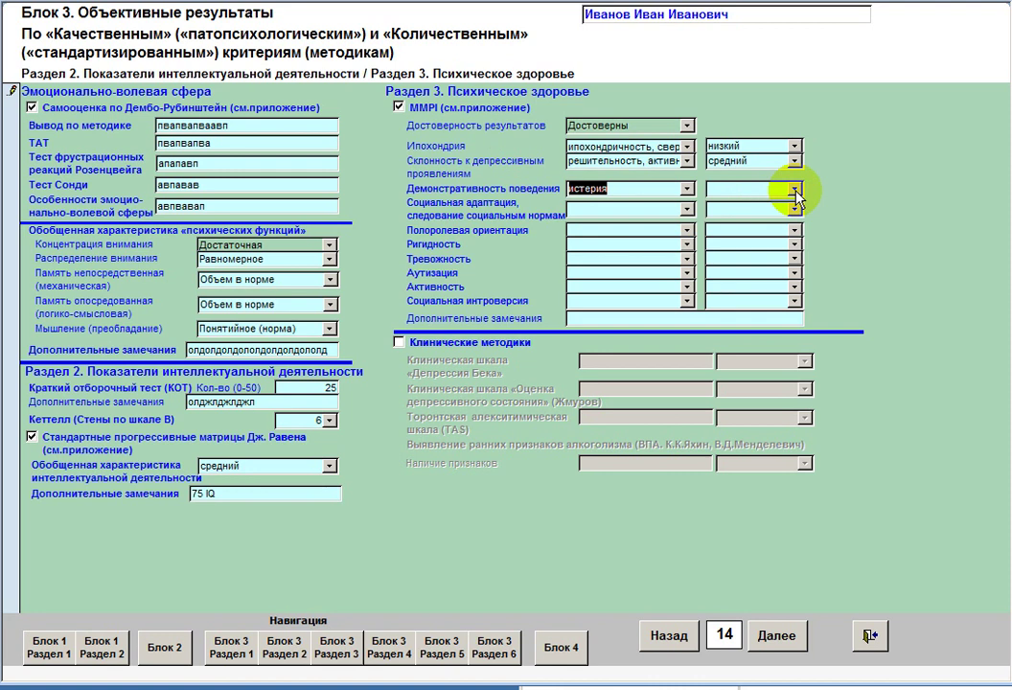
{"action": "left_click", "coordinate": [794, 189]}
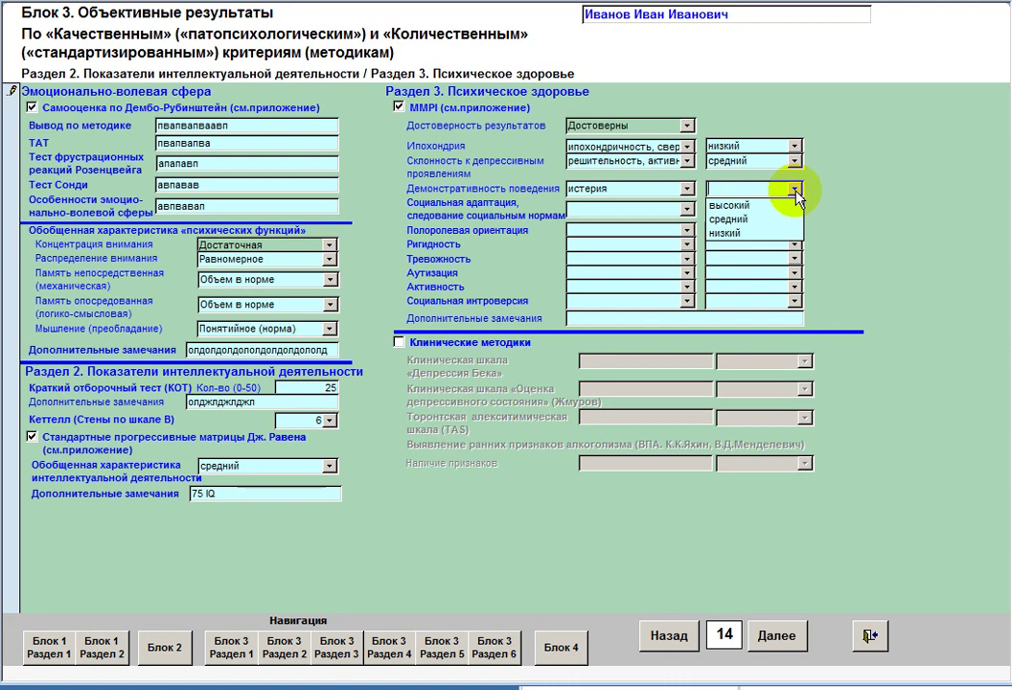
{"action": "left_click", "coordinate": [728, 205]}
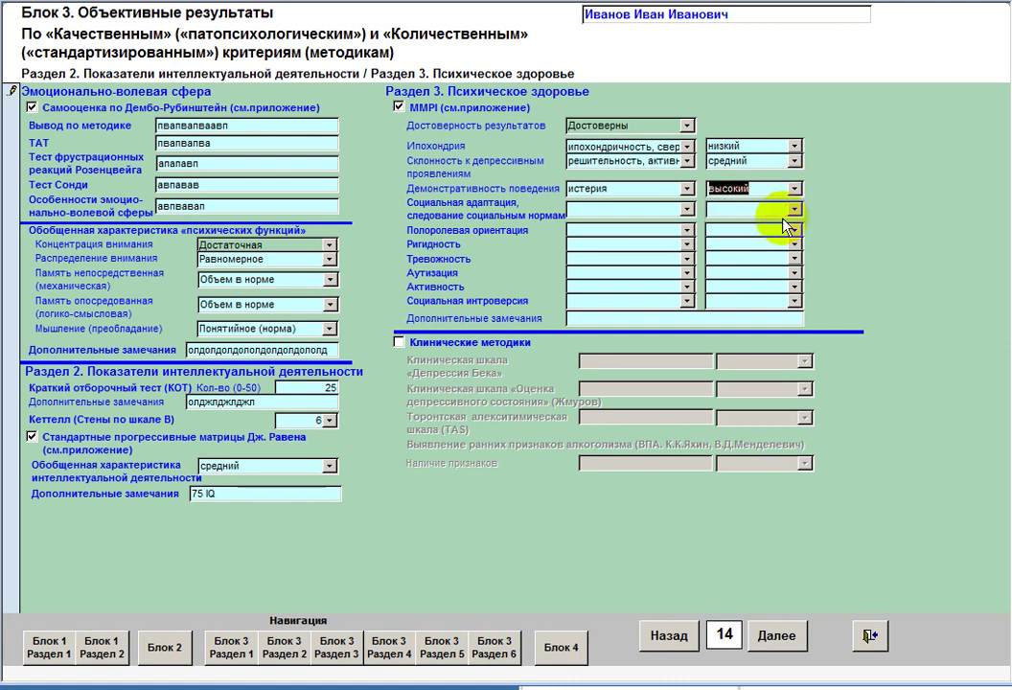
- Set «Социальная адаптация, следование социальным нормам» to «импульсивность, психопатия» with the level «низкий»
{"action": "left_click", "coordinate": [687, 211]}
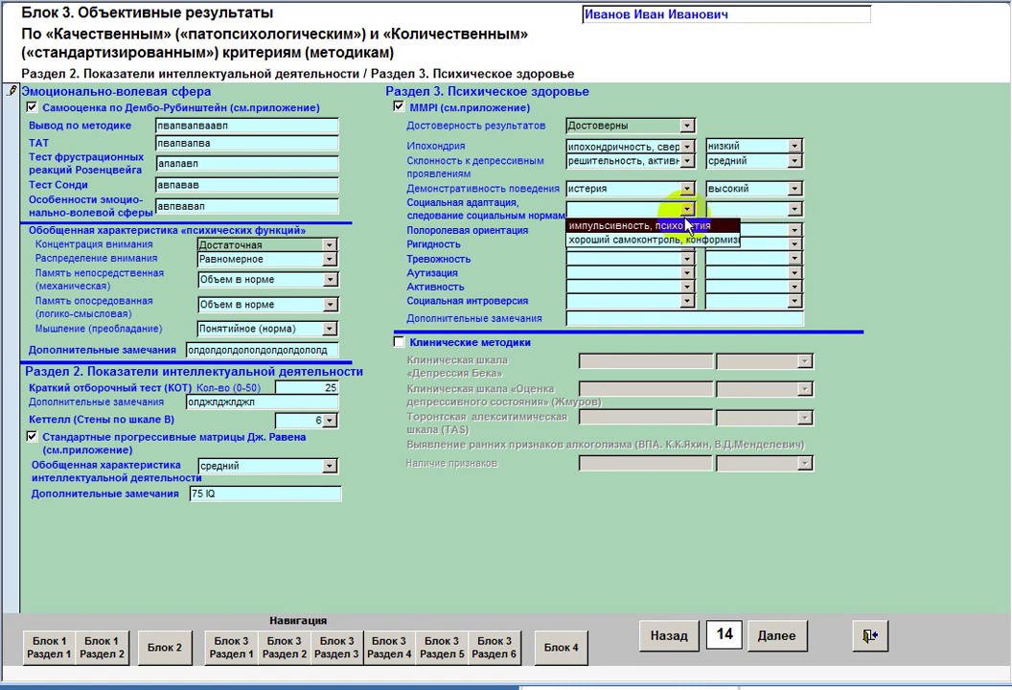
{"action": "left_click", "coordinate": [669, 225]}
{"action": "left_click", "coordinate": [734, 203]}
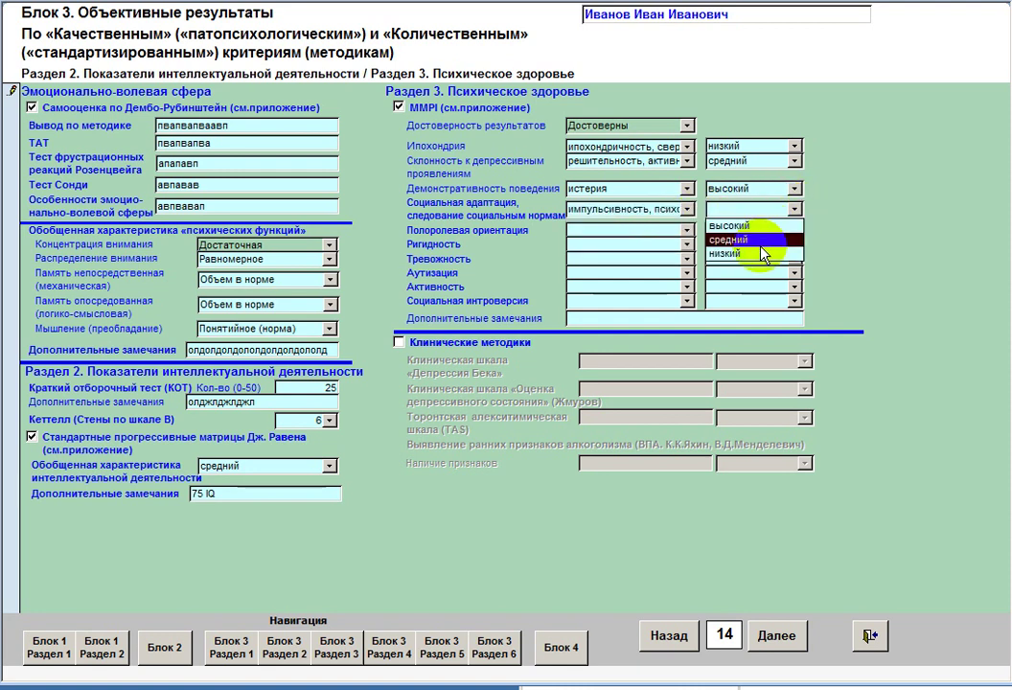
{"action": "left_click", "coordinate": [760, 247]}
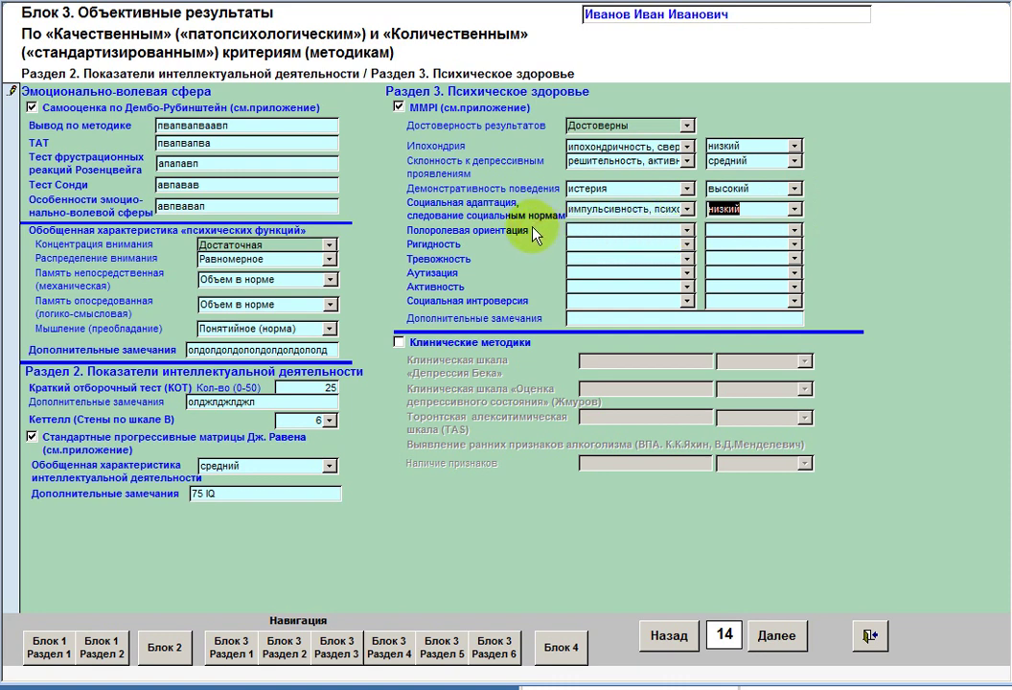
- Set «Полоролевая ориентация» to «мужественность» with the level «средний»
{"action": "left_click", "coordinate": [686, 230]}
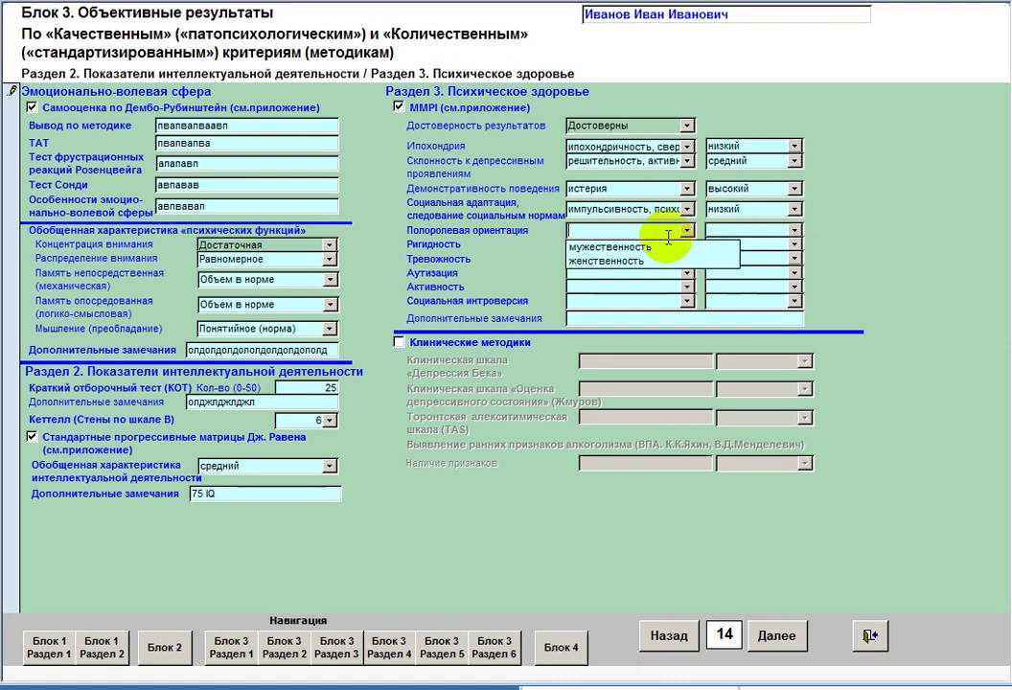
{"action": "left_click", "coordinate": [668, 246]}
{"action": "left_click", "coordinate": [757, 230]}
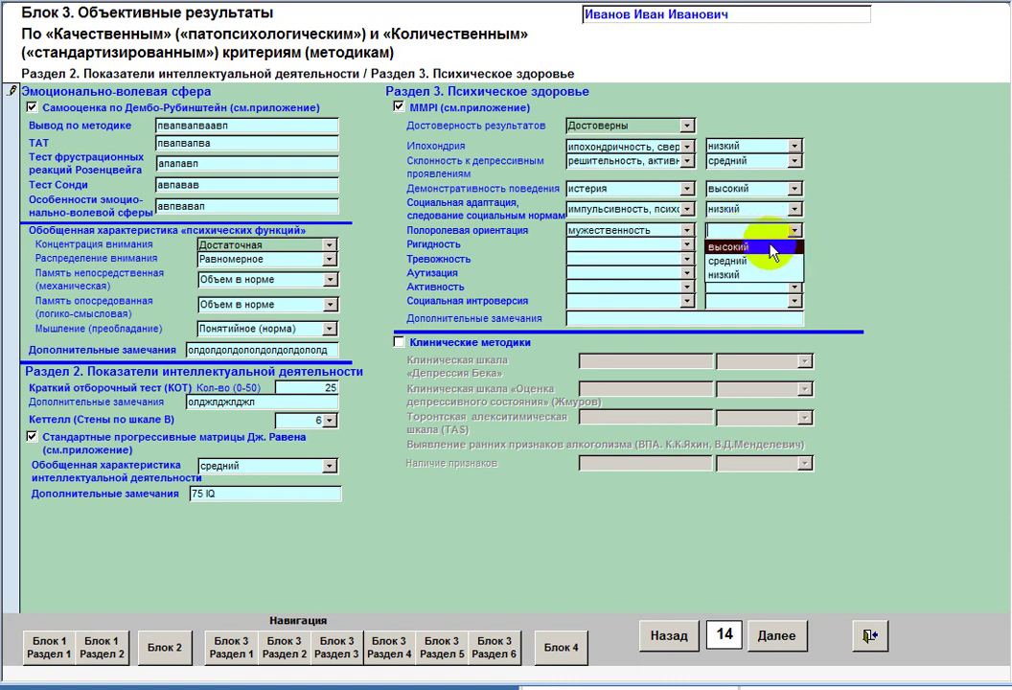
{"action": "left_click", "coordinate": [717, 260]}
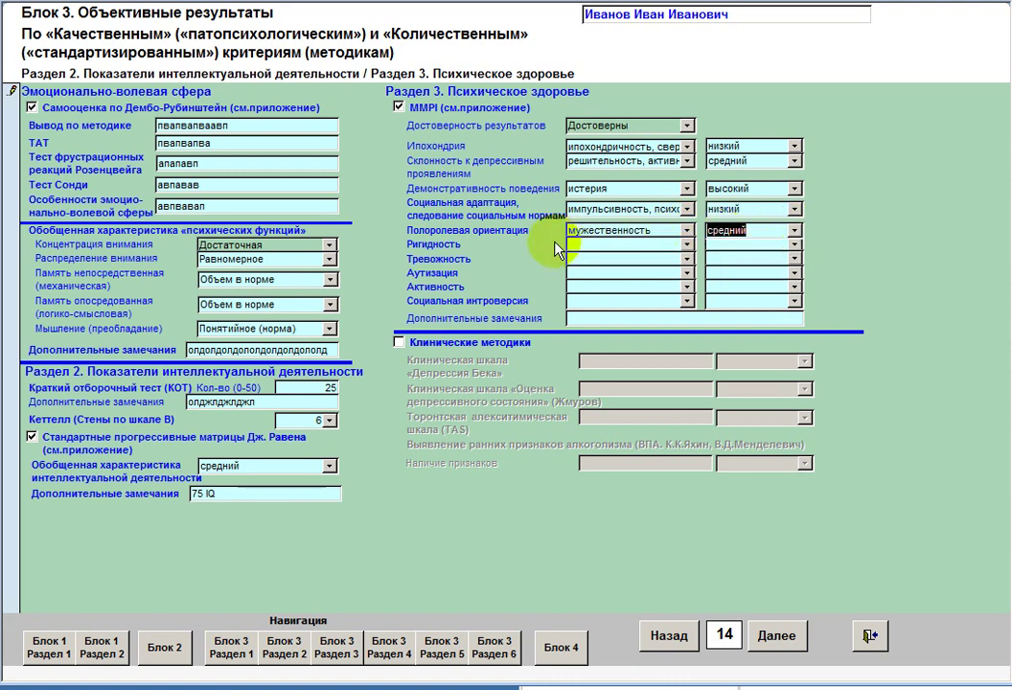
- Set «Ригидность» to «паранойя, ригидность» with the level «высокий»
{"action": "left_click", "coordinate": [686, 245]}
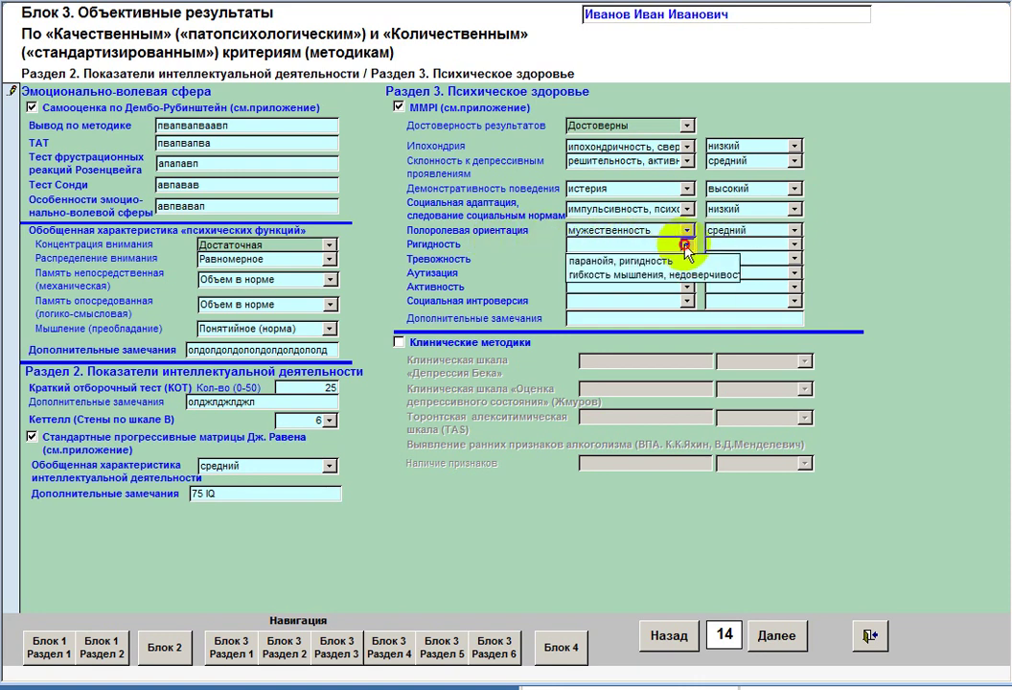
{"action": "left_click", "coordinate": [671, 260]}
{"action": "left_click", "coordinate": [781, 246]}
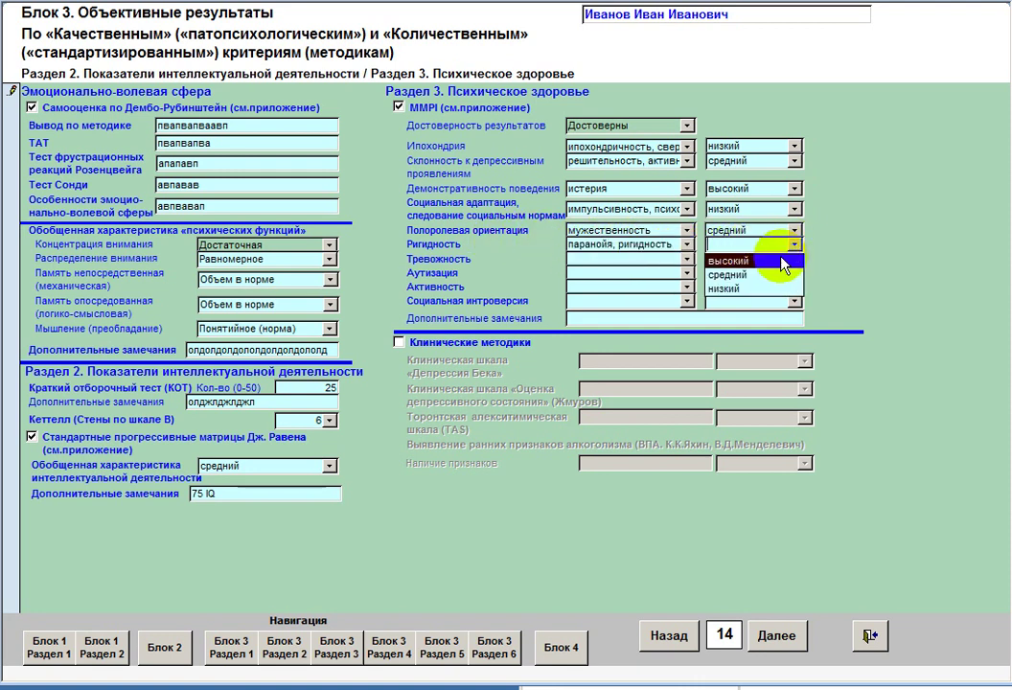
{"action": "left_click", "coordinate": [777, 261]}
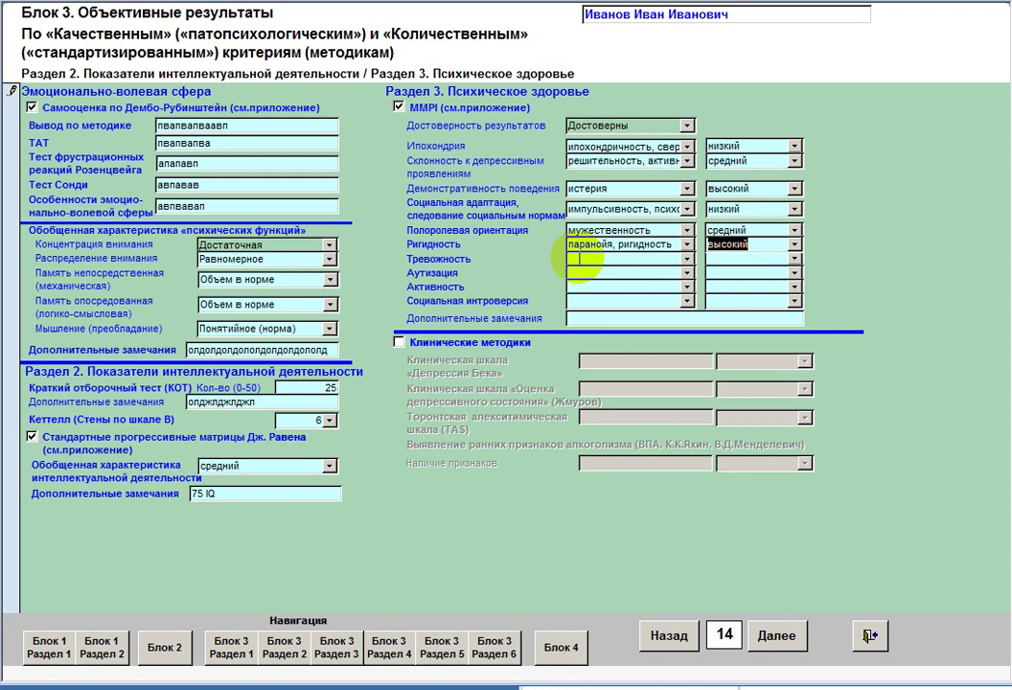
- Set «Тревожность» to «тревожность» with the level «высокий»
{"action": "left_click", "coordinate": [607, 257]}
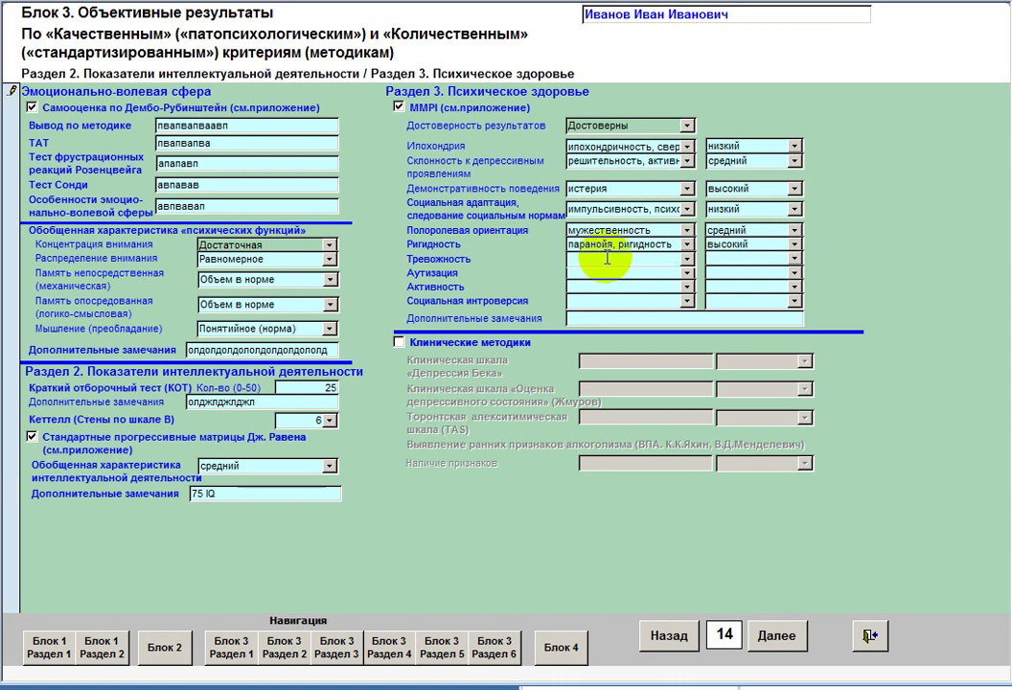
{"action": "left_click", "coordinate": [687, 259]}
{"action": "left_click", "coordinate": [662, 276]}
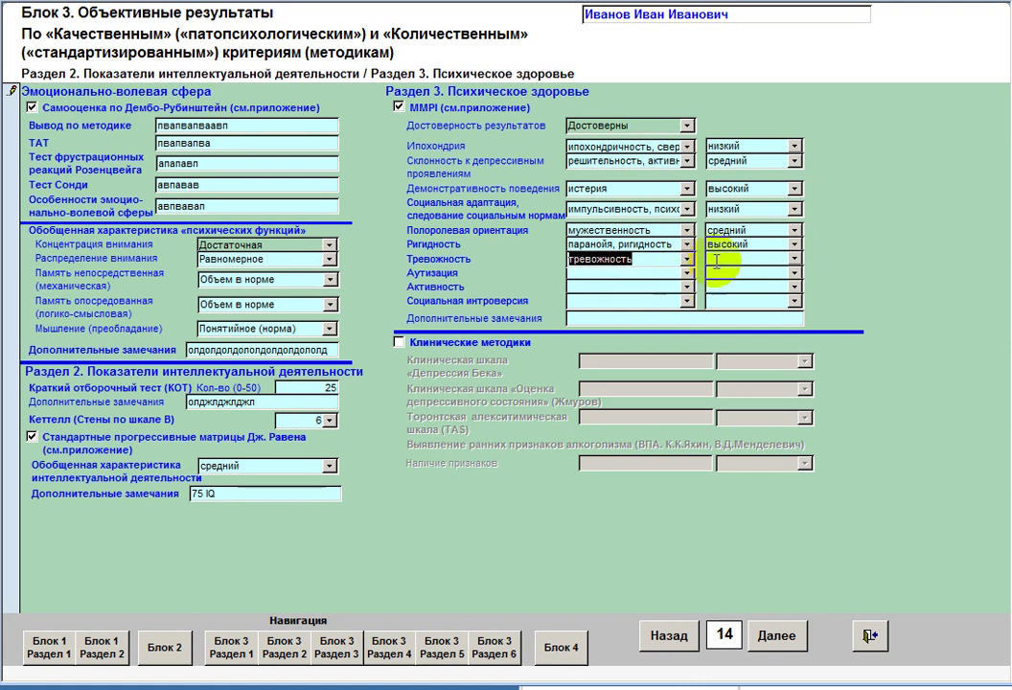
{"action": "left_click", "coordinate": [795, 259]}
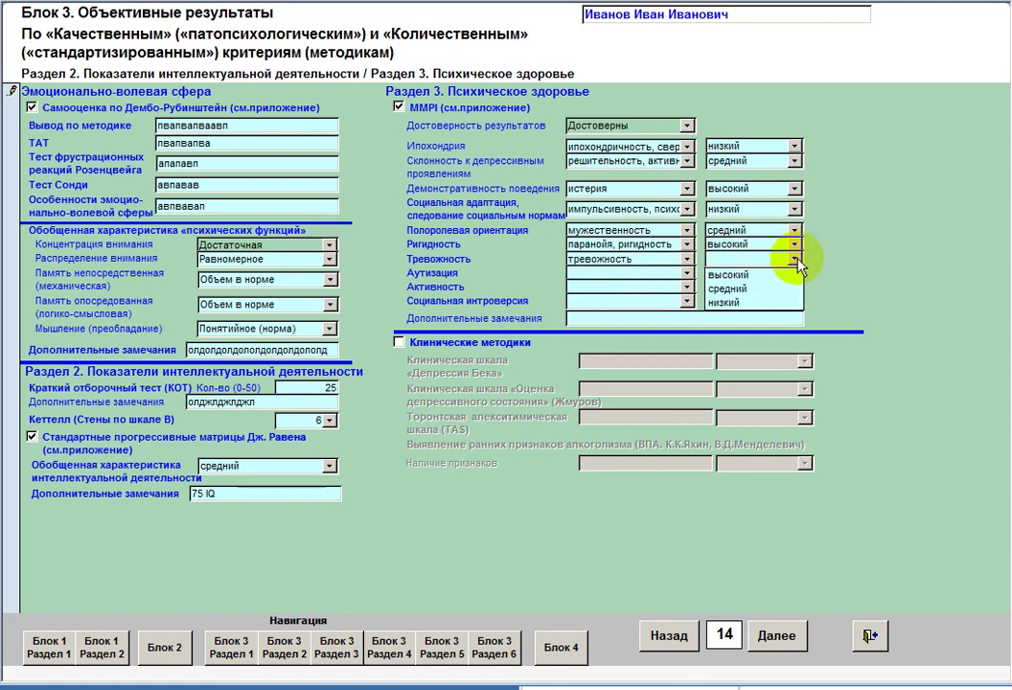
{"action": "left_click", "coordinate": [726, 275]}
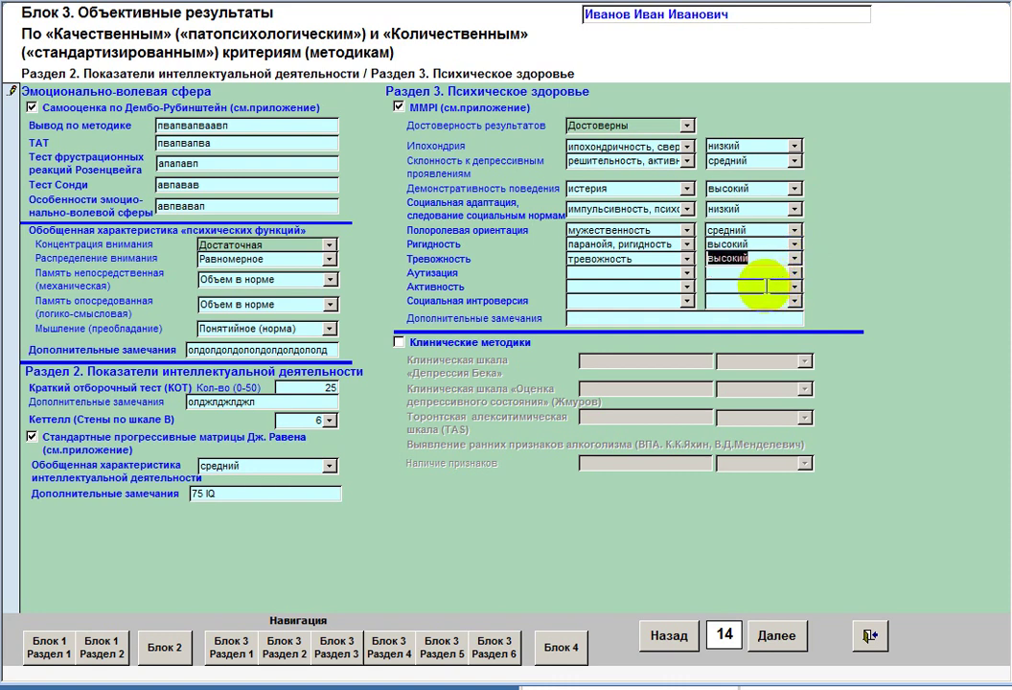
- Set «Аутизация» to «аутичность» with the level «средний»
{"action": "left_click", "coordinate": [687, 273]}
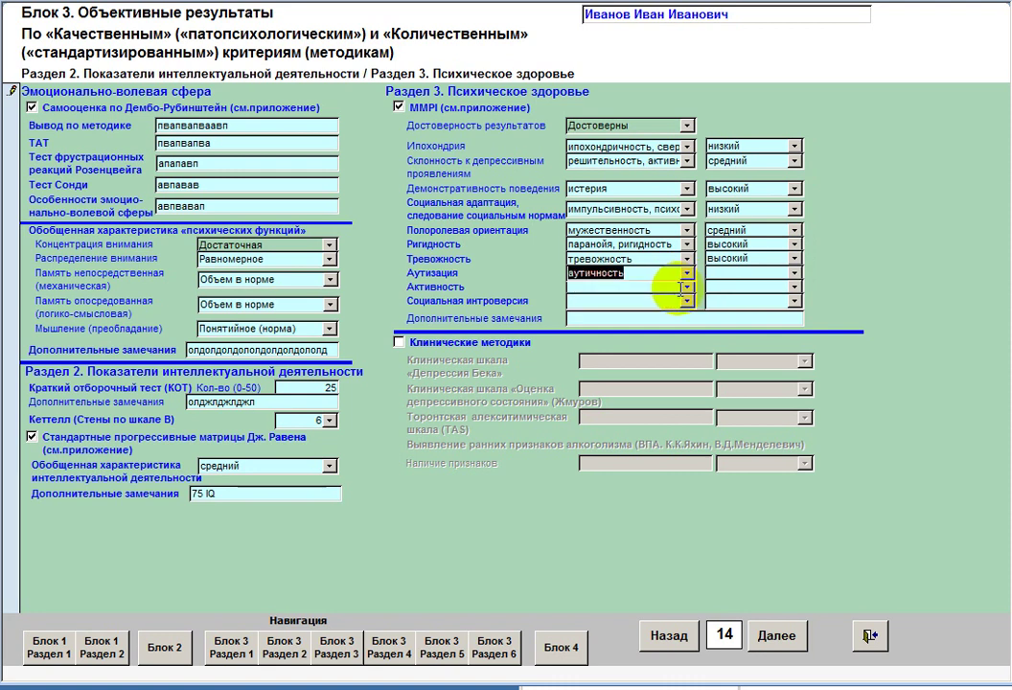
{"action": "left_click", "coordinate": [794, 273]}
{"action": "left_click", "coordinate": [720, 303]}
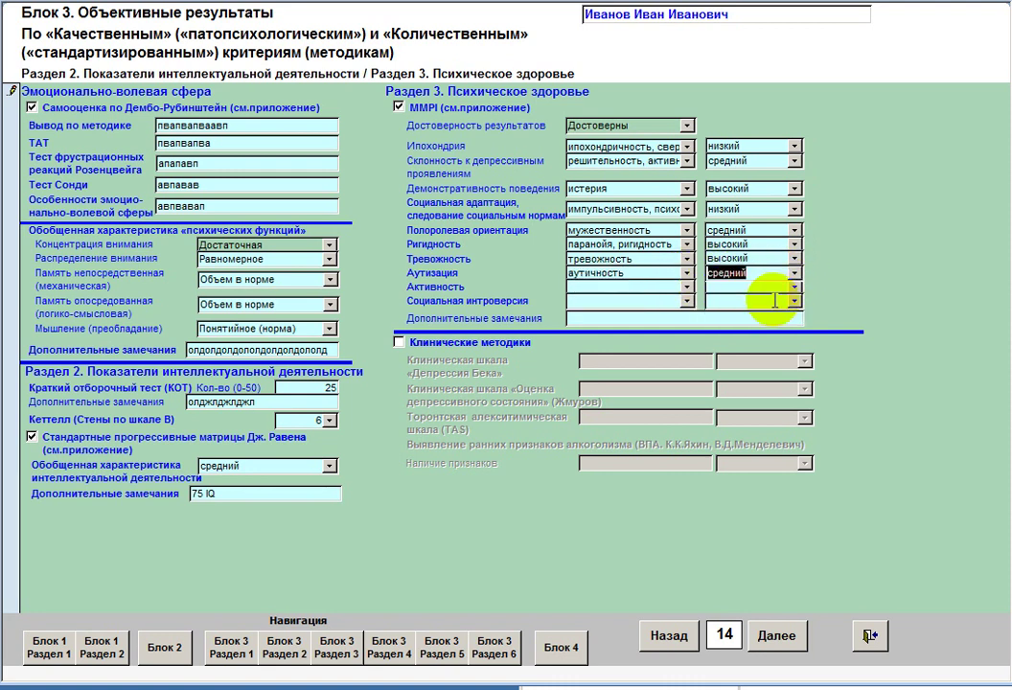
- Set «Активность» to the option starting «активность позиции, оптимистично» with the level «высокий»
{"action": "left_click", "coordinate": [687, 285]}
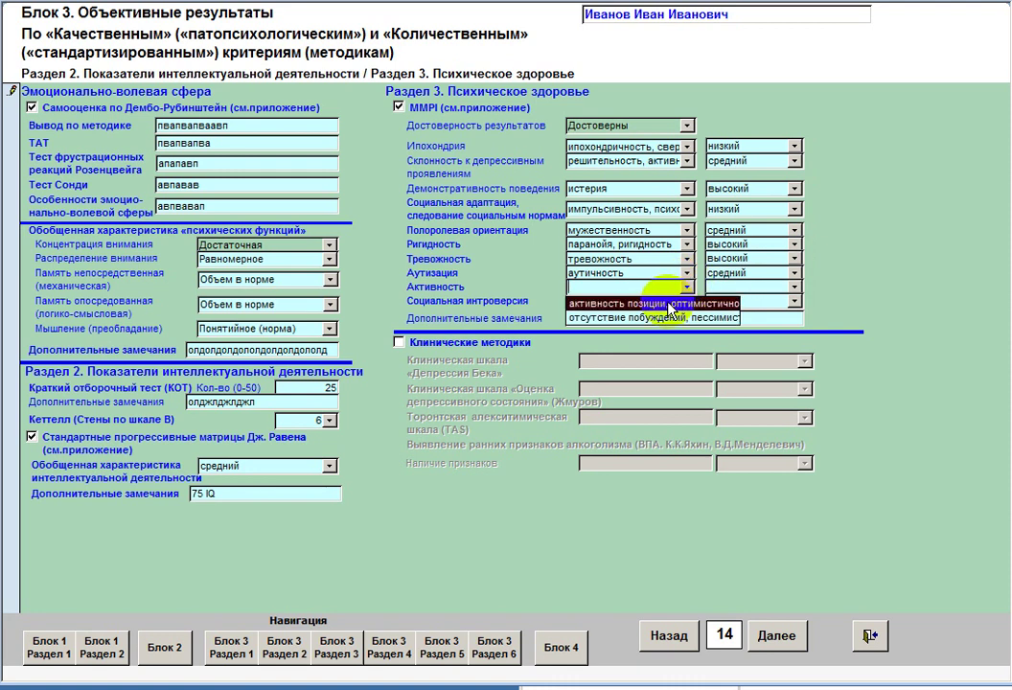
{"action": "left_click", "coordinate": [670, 300]}
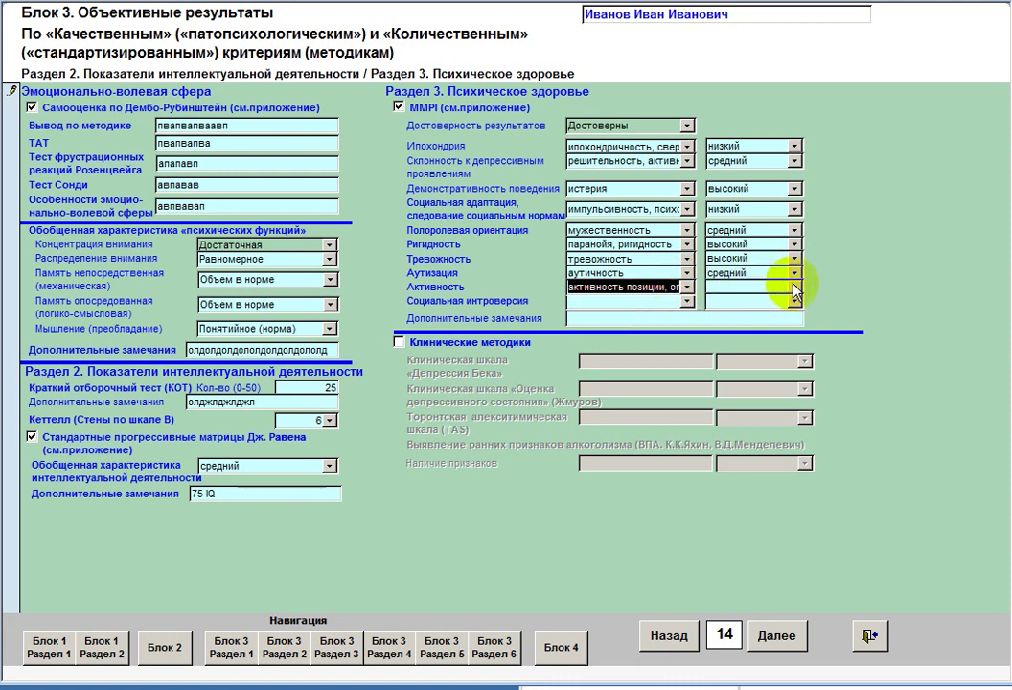
{"action": "left_click", "coordinate": [687, 287]}
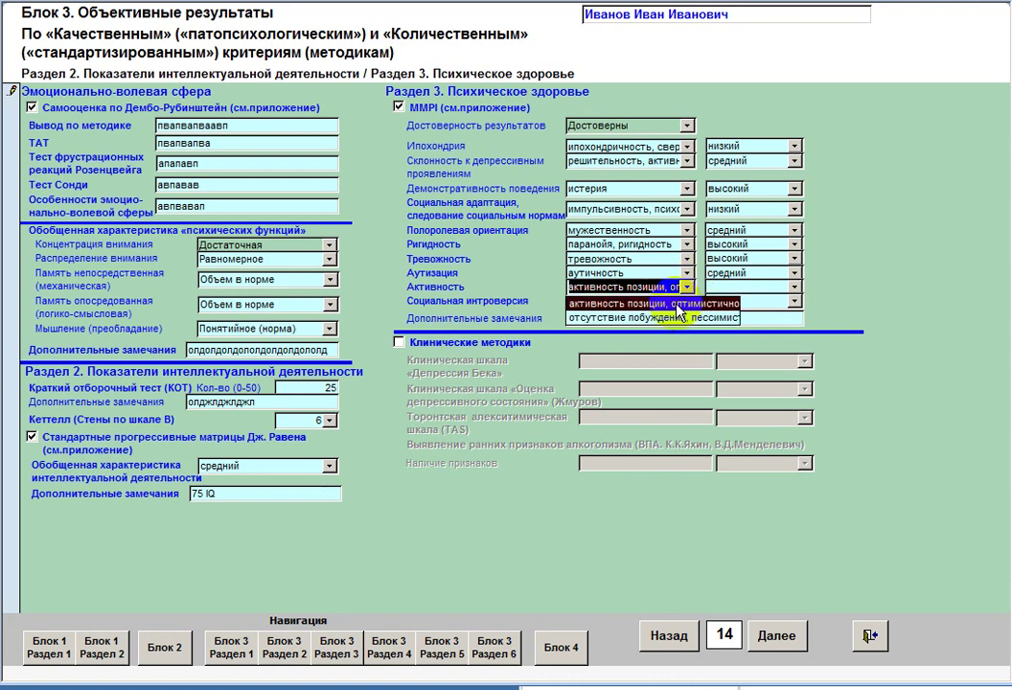
{"action": "left_click", "coordinate": [794, 286]}
{"action": "left_click", "coordinate": [774, 303]}
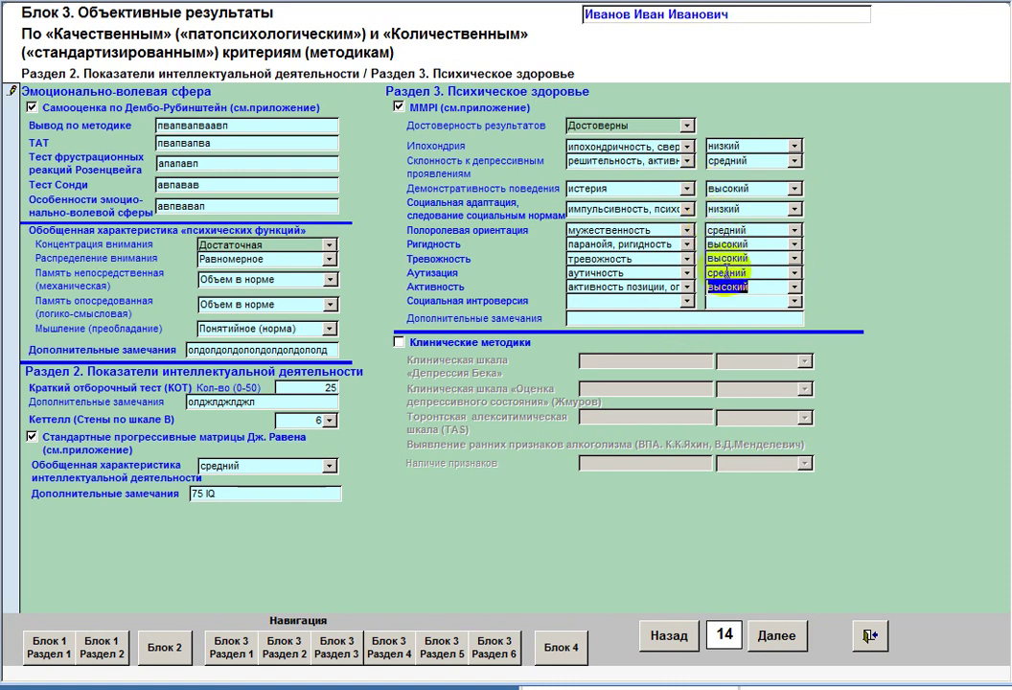
- Set «Социальная интроверсия» to «интроверсия» with the level «средний»
{"action": "left_click", "coordinate": [794, 301]}
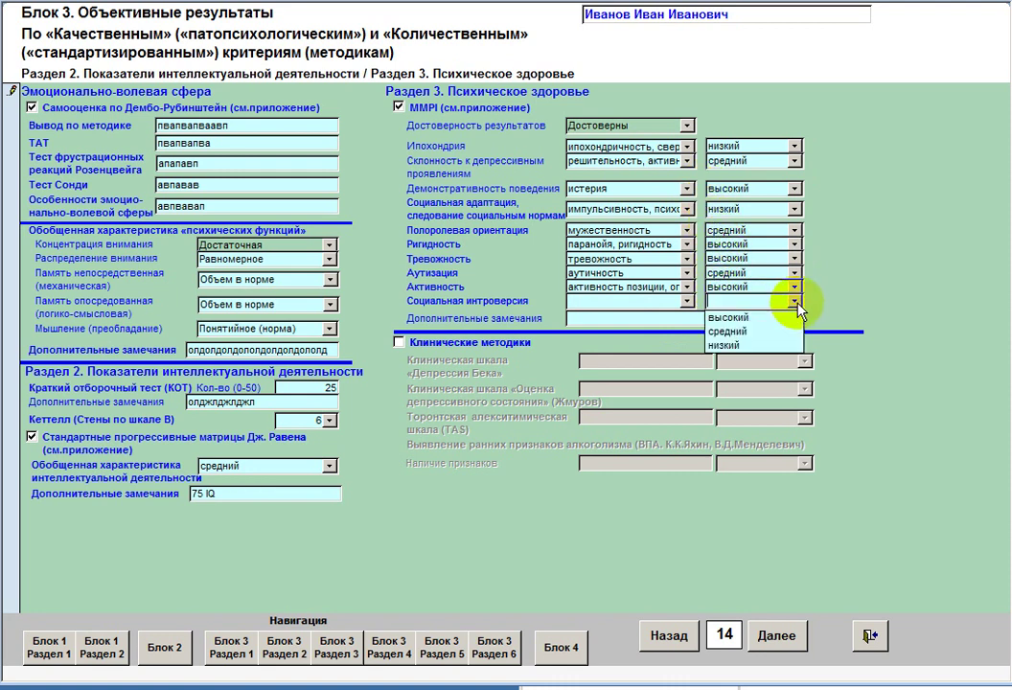
{"action": "left_click", "coordinate": [727, 331]}
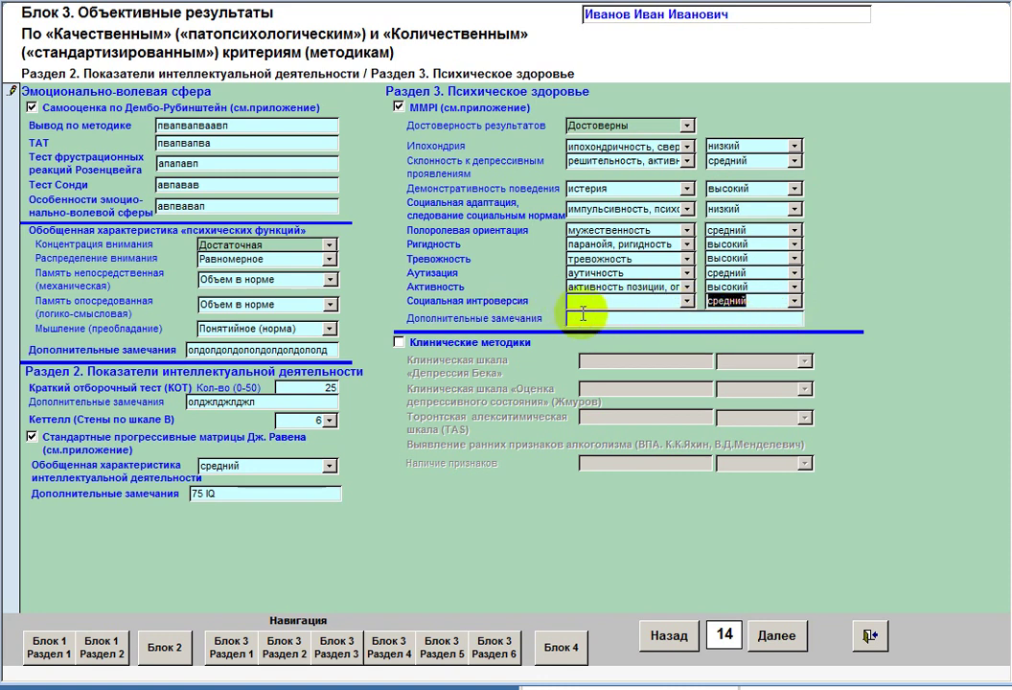
{"action": "left_click", "coordinate": [687, 301]}
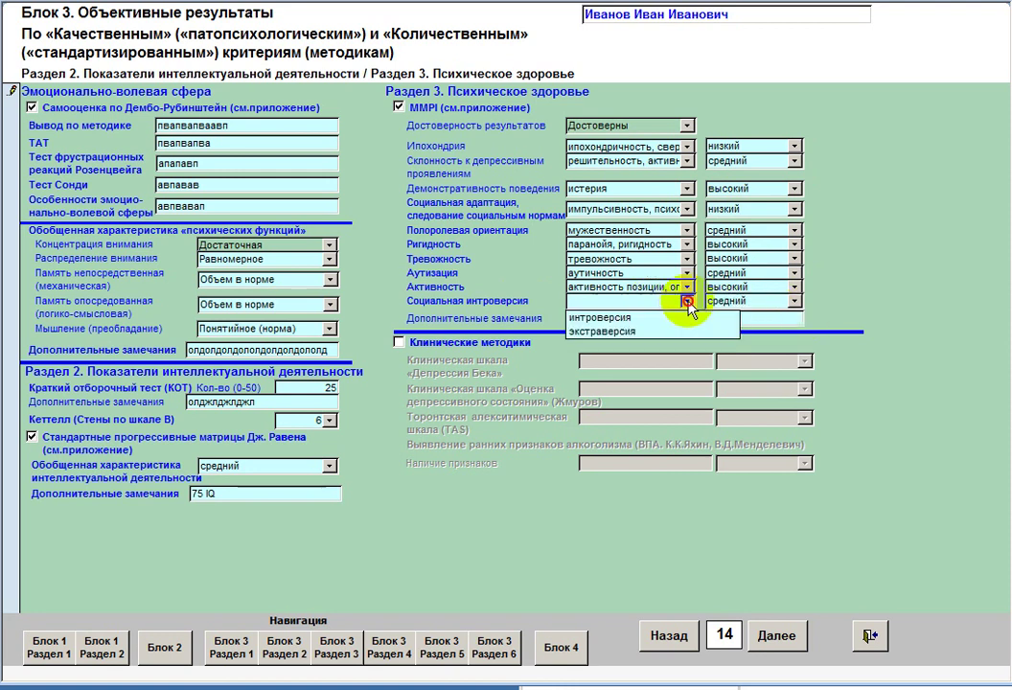
{"action": "left_click", "coordinate": [655, 320]}
{"action": "left_click", "coordinate": [687, 304]}
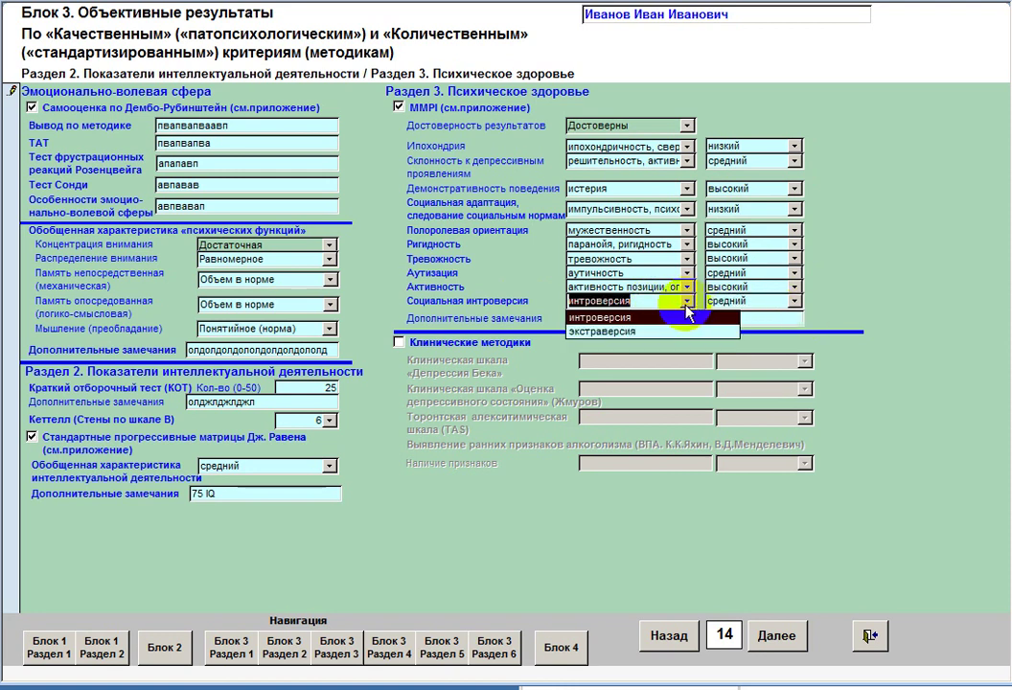
{"action": "left_click", "coordinate": [639, 319]}
- Enter a long run of Cyrillic filler text in the MMPI «Дополнительные замечания», discarding the first Latin attempt
{"action": "left_click", "coordinate": [638, 318]}
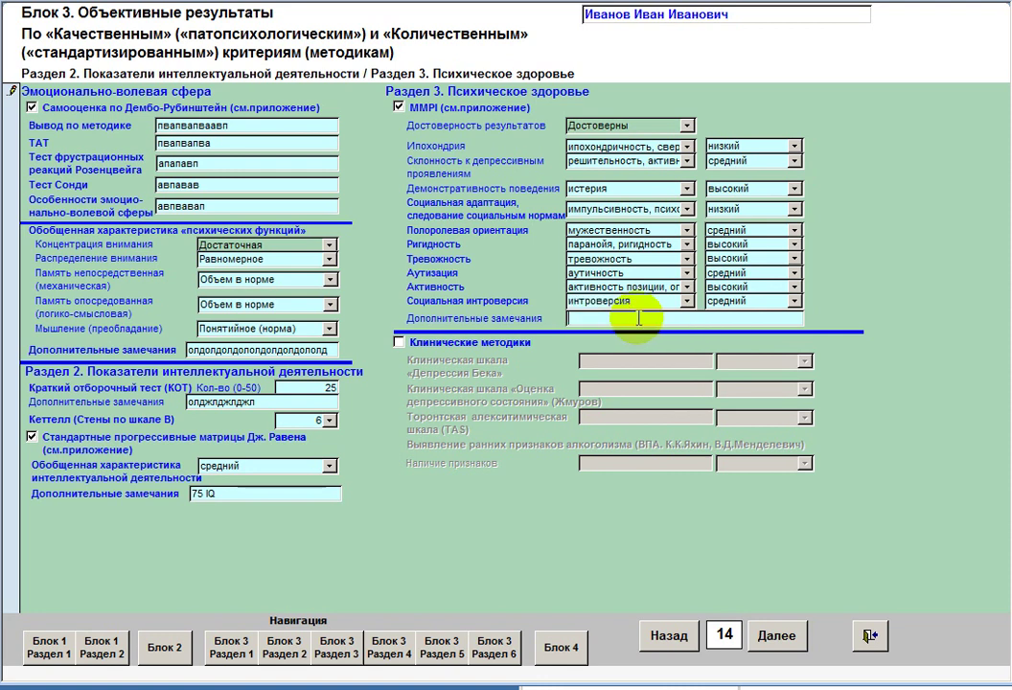
{"action": "type", "text": "lklklk;lkl"}
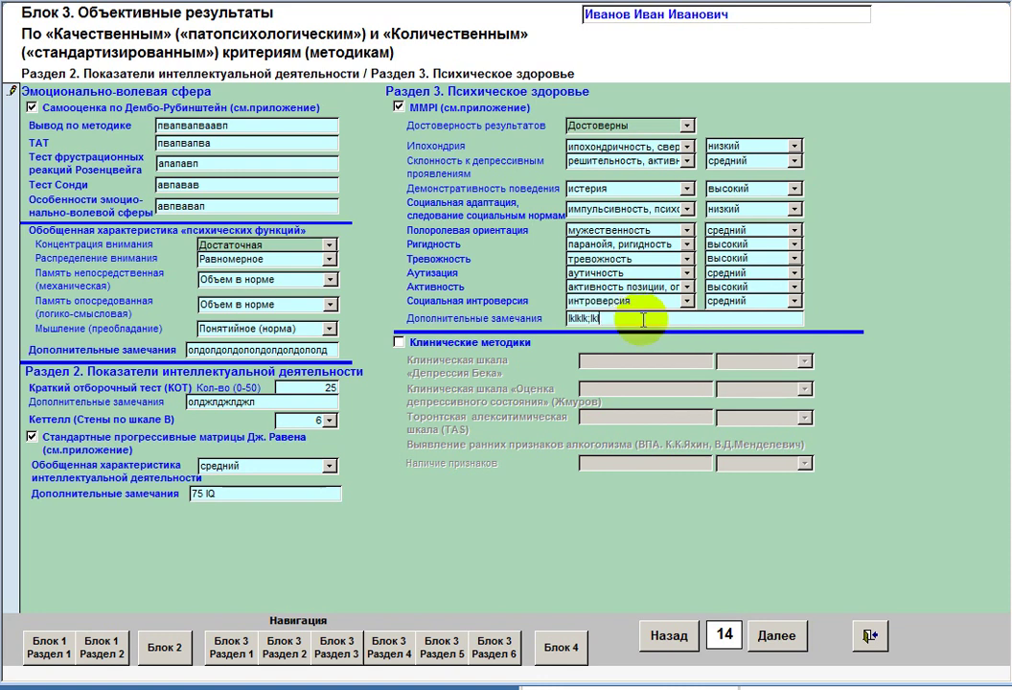
{"action": "key", "text": "Escape"}
{"action": "type", "text": "л"}
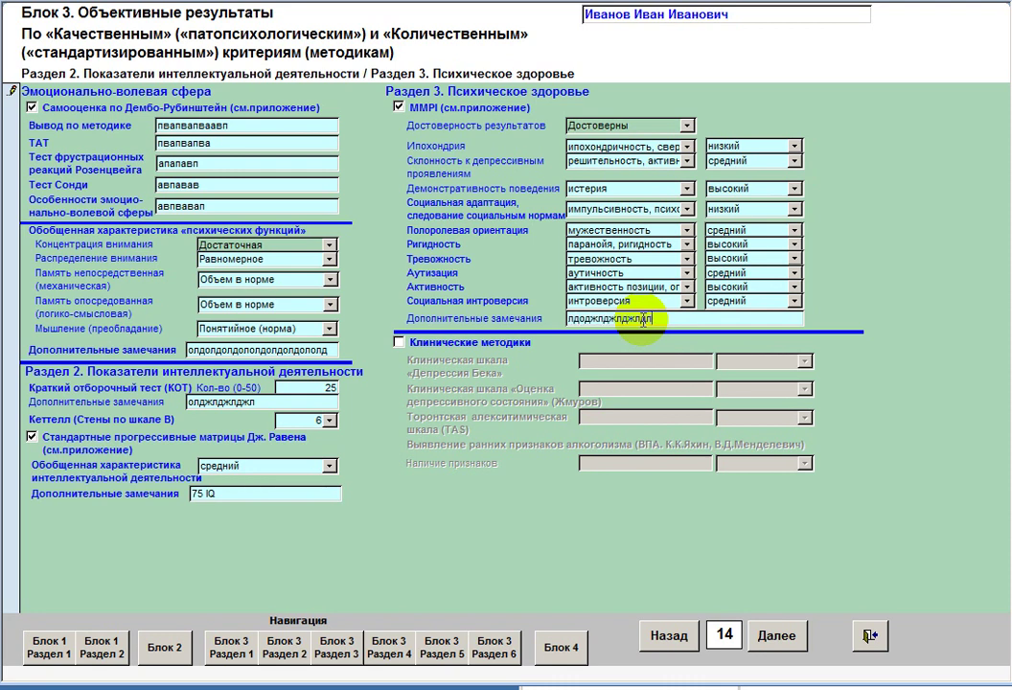
{"action": "key", "text": "BackSpace"}
{"action": "type", "text": "жлдлджлджлдлдлджлджлдж"}
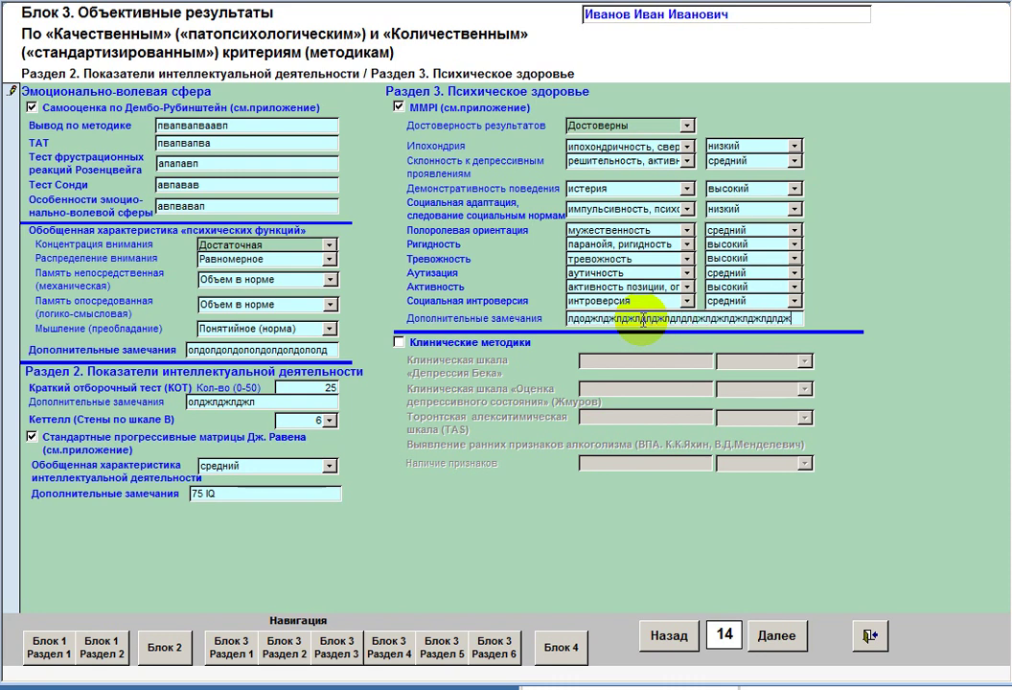
{"action": "type", "text": "лдлджлдлдлджлд"}
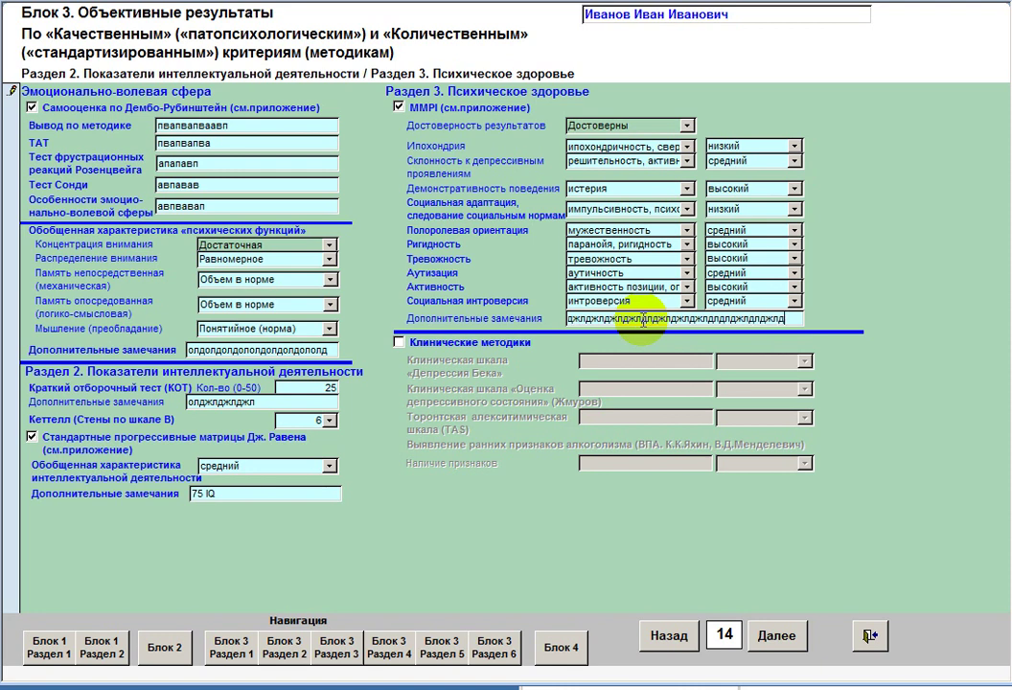
{"action": "type", "text": "лджлджлд"}
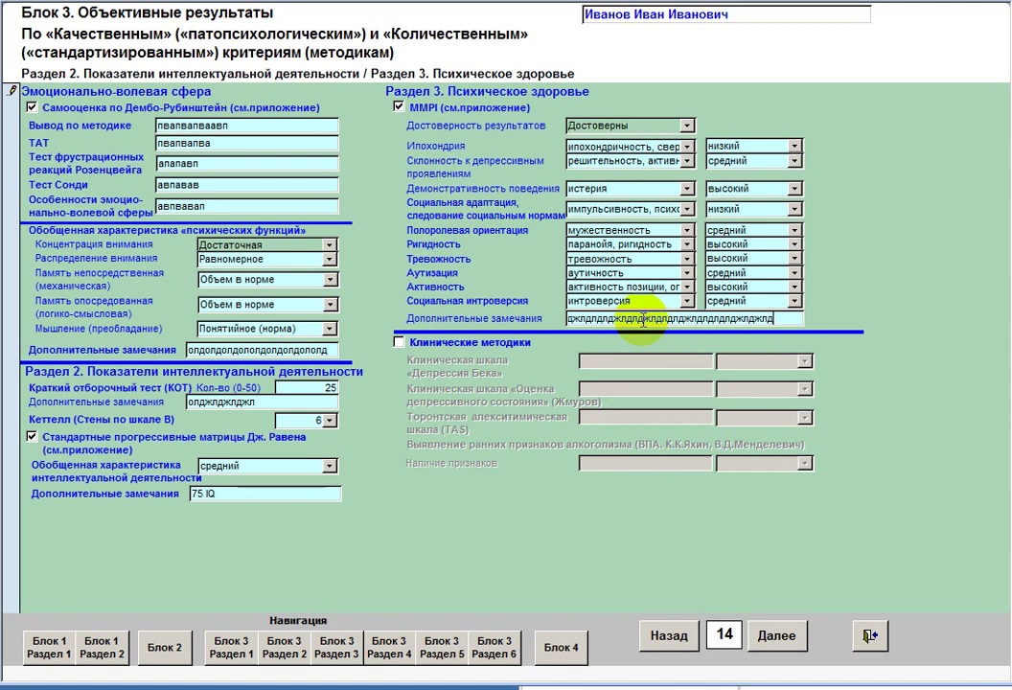
{"action": "type", "text": "лдлдлджлджлдлдлдлдлдлджлджлджлдлдлдл"}
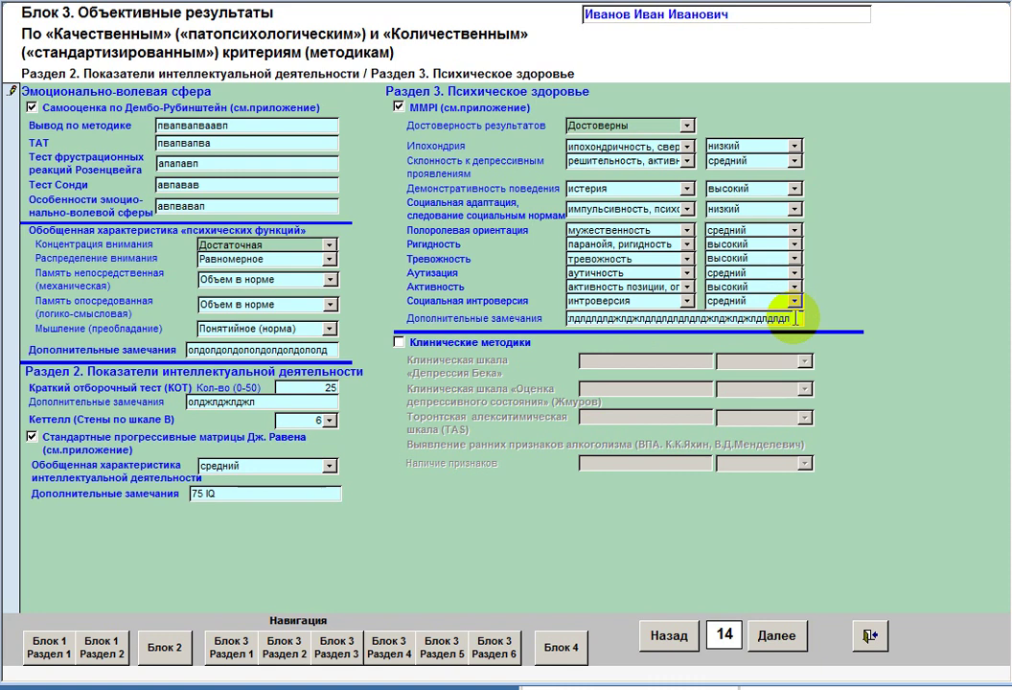
- Replace the long filler text in the MMPI «Дополнительные замечания» with the short note «длдлджлджлджлджлдл»
{"action": "key", "text": "BackSpace"}
{"action": "key", "text": "BackSpace"}
{"action": "key", "text": "BackSpace"}
{"action": "key", "text": "BackSpace"}
{"action": "key", "text": "BackSpace"}
{"action": "key", "text": "BackSpace"}
{"action": "key", "text": "BackSpace"}
{"action": "key", "text": "BackSpace"}
{"action": "key", "text": "BackSpace"}
{"action": "key", "text": "BackSpace"}
{"action": "key", "text": "BackSpace"}
{"action": "key", "text": "BackSpace"}
{"action": "key", "text": "BackSpace"}
{"action": "key", "text": "BackSpace"}
{"action": "key", "text": "BackSpace"}
{"action": "key", "text": "BackSpace"}
{"action": "key", "text": "BackSpace"}
{"action": "key", "text": "BackSpace"}
{"action": "key", "text": "BackSpace"}
{"action": "key", "text": "BackSpace"}
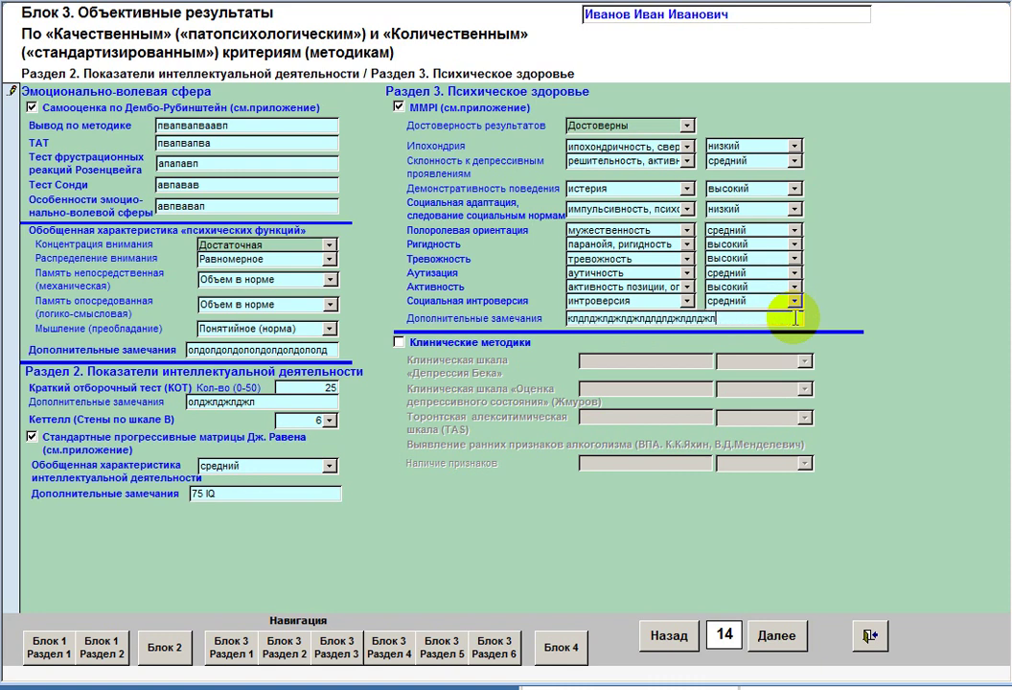
{"action": "key", "text": "BackSpace"}
{"action": "key", "text": "BackSpace"}
{"action": "key", "text": "BackSpace"}
{"action": "key", "text": "BackSpace"}
{"action": "key", "text": "BackSpace"}
{"action": "key", "text": "BackSpace"}
{"action": "key", "text": "BackSpace"}
{"action": "key", "text": "BackSpace"}
{"action": "key", "text": "BackSpace"}
{"action": "key", "text": "BackSpace"}
{"action": "key", "text": "BackSpace"}
{"action": "key", "text": "BackSpace"}
{"action": "key", "text": "BackSpace"}
{"action": "key", "text": "BackSpace"}
{"action": "key", "text": "BackSpace"}
{"action": "key", "text": "BackSpace"}
{"action": "key", "text": "BackSpace"}
{"action": "key", "text": "BackSpace"}
{"action": "key", "text": "BackSpace"}
{"action": "key", "text": "BackSpace"}
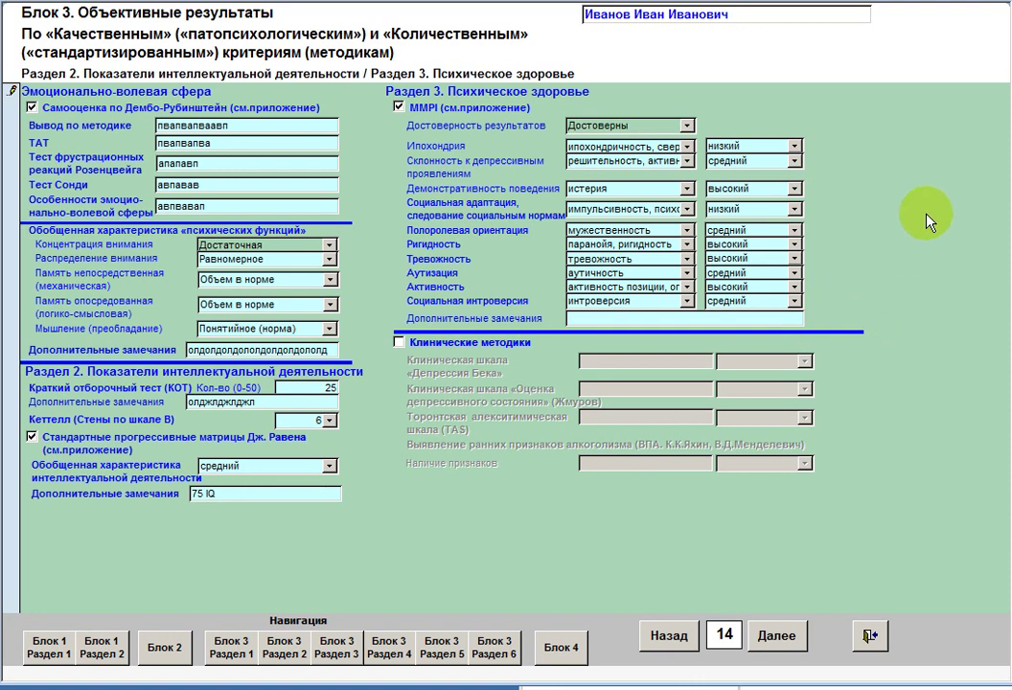
{"action": "type", "text": "длдлджклджклджклдл"}
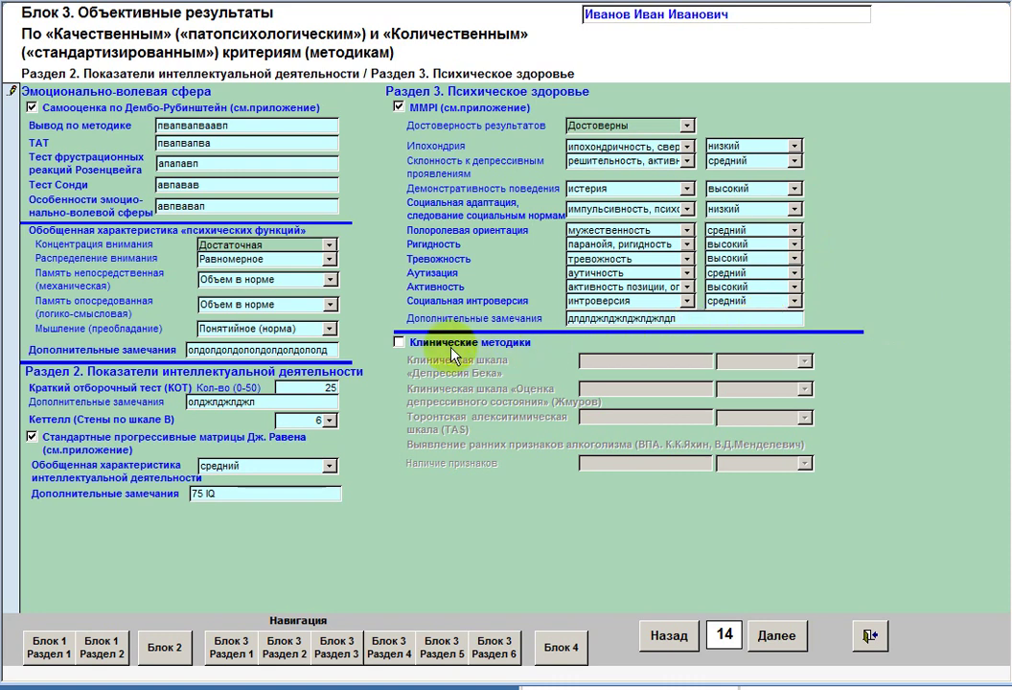
- Enable «Клинические методики» and fill the alcoholism «Наличие признаков» with «джлждлжд» and the option starting «уровень алкогол»
{"action": "left_click", "coordinate": [399, 342]}
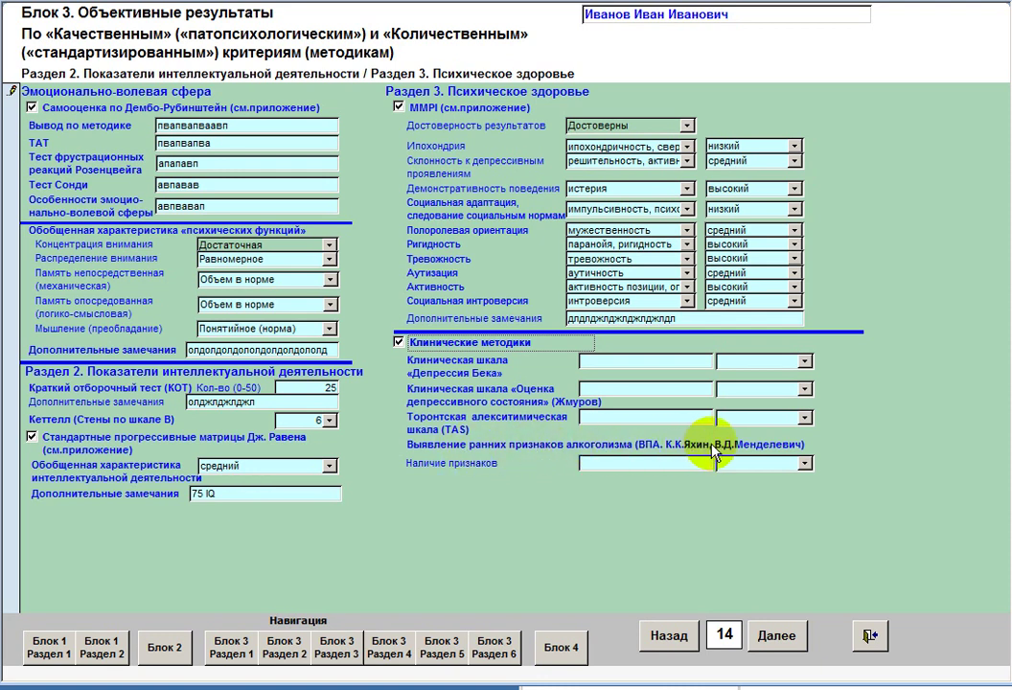
{"action": "left_click", "coordinate": [653, 465]}
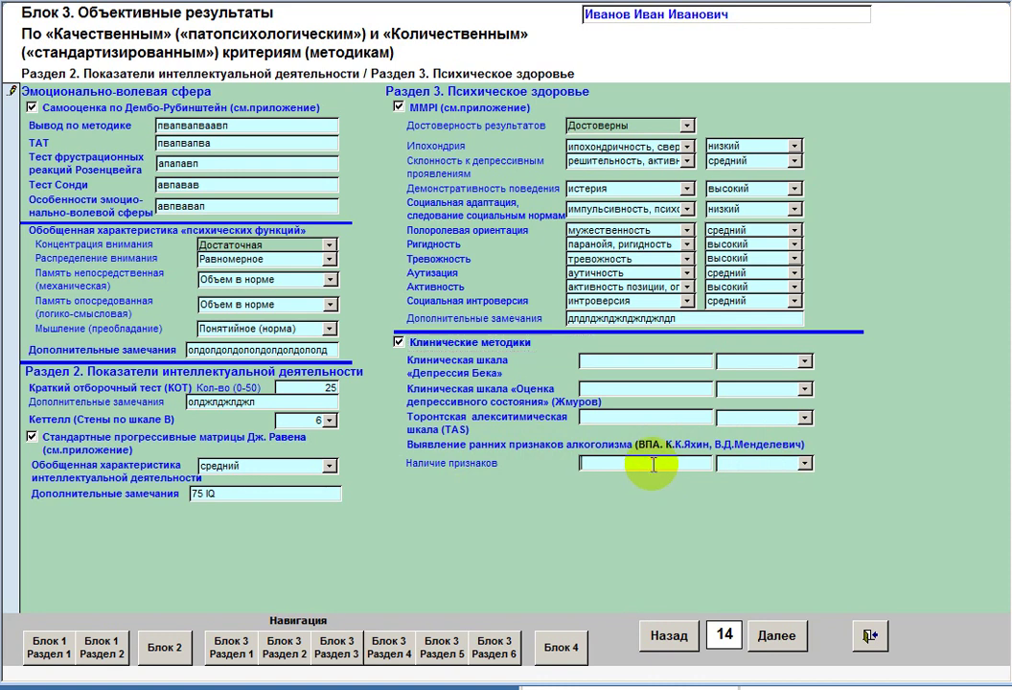
{"action": "type", "text": "джлкждлжд"}
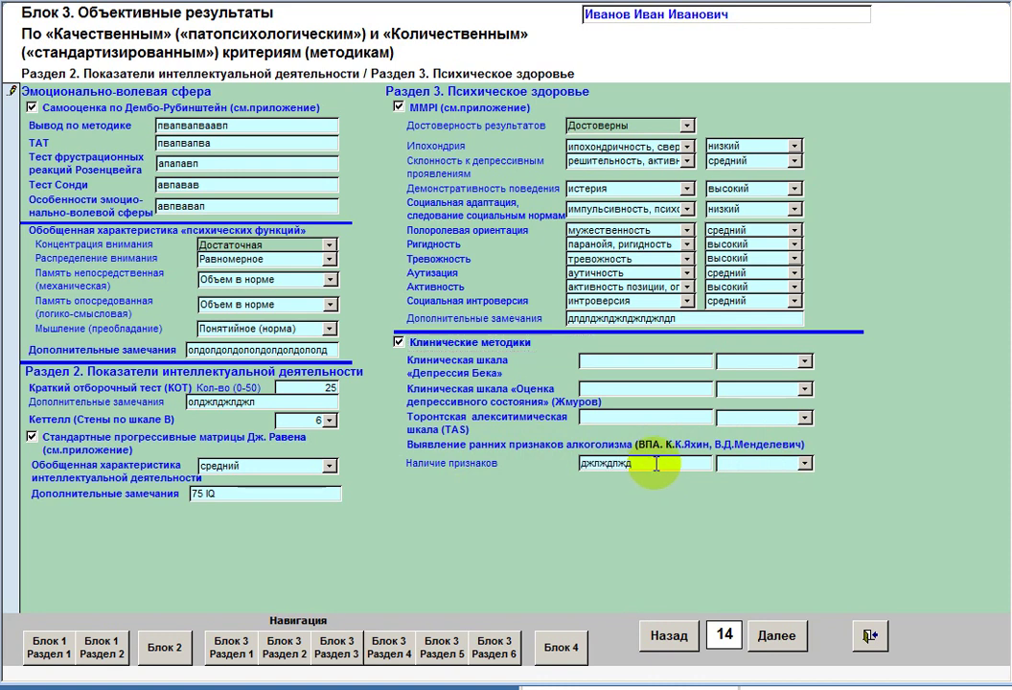
{"action": "left_click", "coordinate": [805, 464]}
{"action": "left_click", "coordinate": [776, 478]}
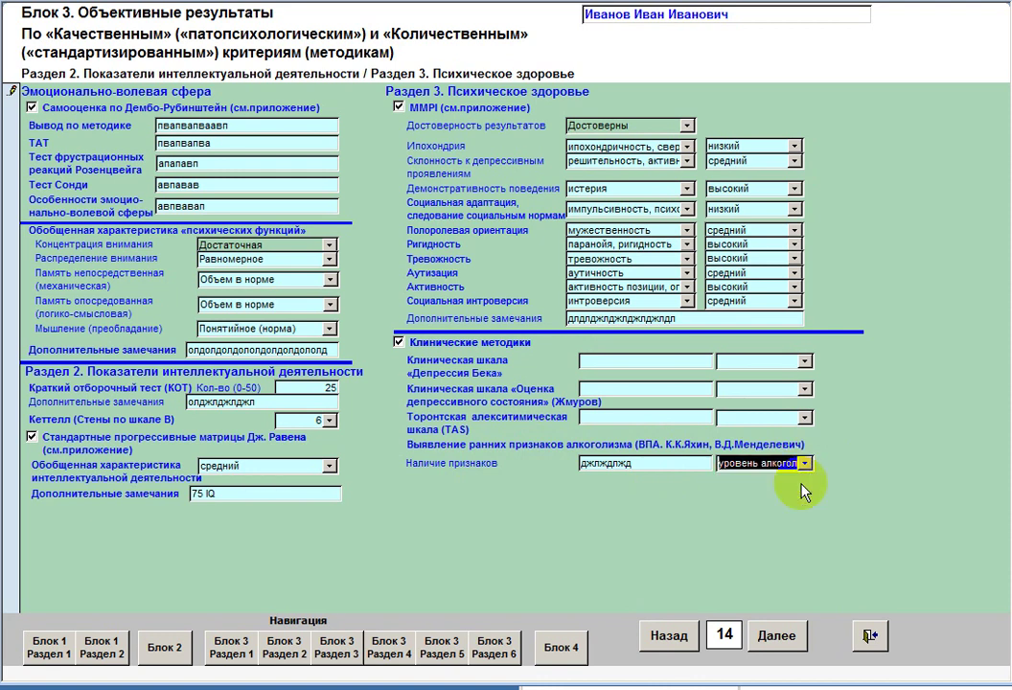
- Fill the text results of the clinical scales: «Депрессия Бека» with «ававп», Жмуров with «папавп» and TAS with «апавп»
{"action": "left_click", "coordinate": [674, 362]}
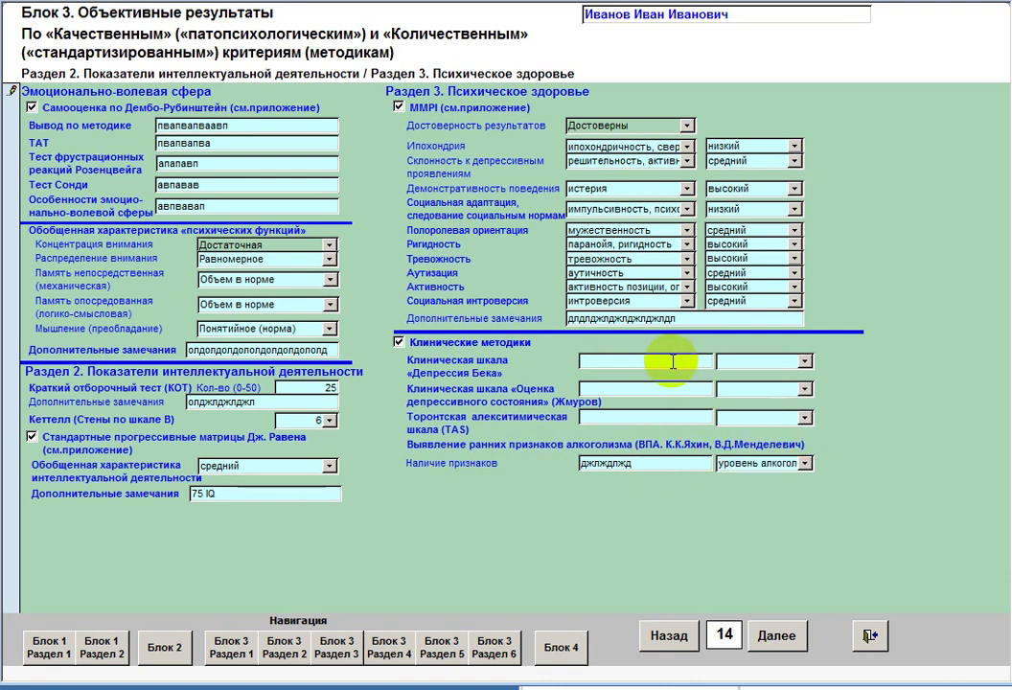
{"action": "type", "text": "аваап"}
{"action": "left_click", "coordinate": [647, 389]}
{"action": "type", "text": "папавп"}
{"action": "left_click", "coordinate": [654, 415]}
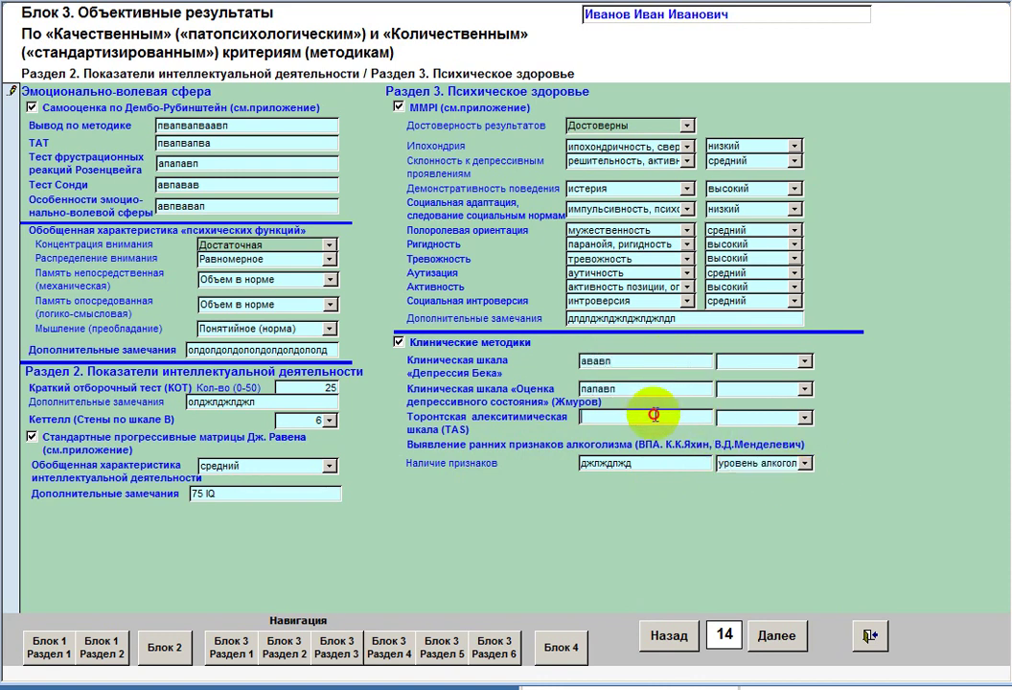
{"action": "type", "text": "апавп"}
- Set «Депрессия Бека» to «отсутствие депрессии», the Жмуров scale to the option starting «депрессия отсут», and TAS to «пограничное состояние»
{"action": "left_click", "coordinate": [806, 361]}
{"action": "left_click", "coordinate": [796, 377]}
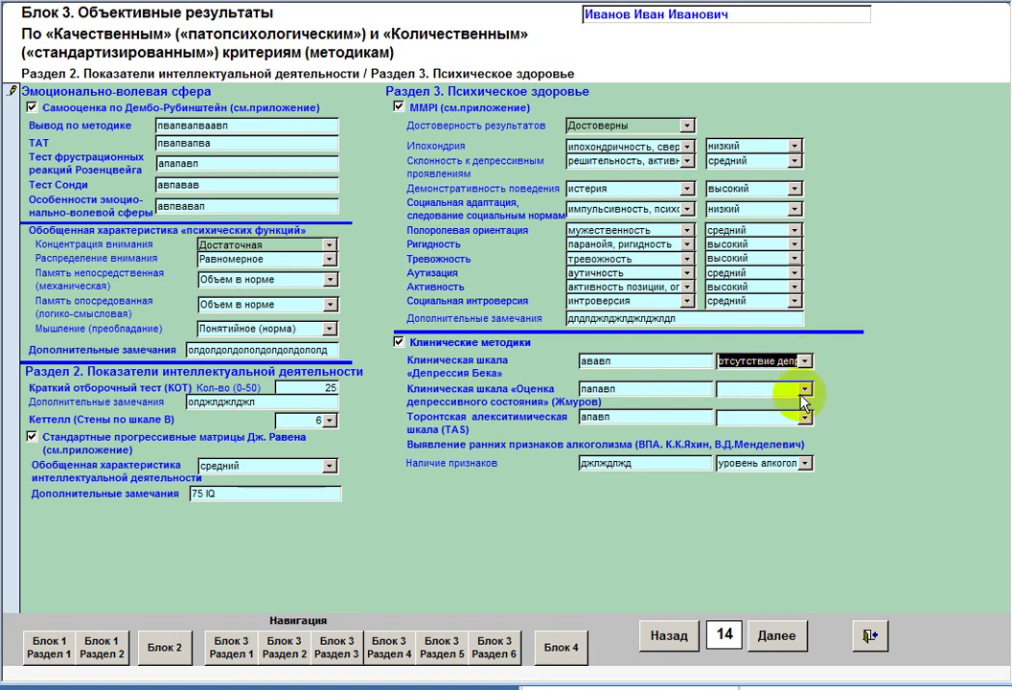
{"action": "left_click", "coordinate": [805, 389]}
{"action": "left_click", "coordinate": [796, 401]}
{"action": "left_click", "coordinate": [805, 418]}
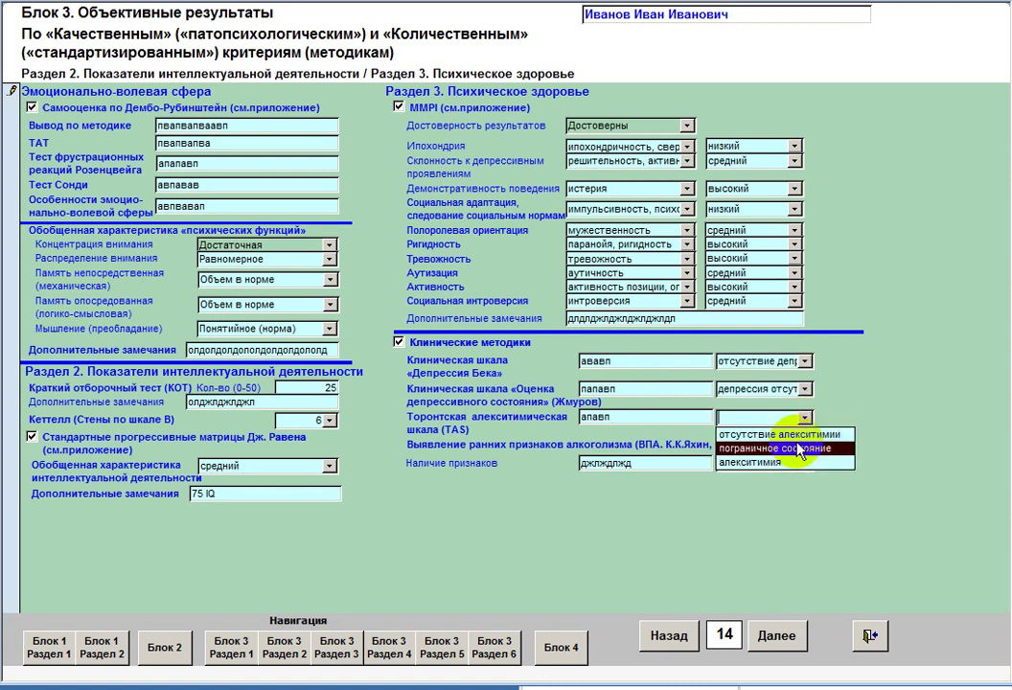
{"action": "left_click", "coordinate": [798, 449]}
- Review the available level options for «Депрессия Бека» and the Toronto alexithymia scale (TAS), keeping the chosen levels
{"action": "left_click", "coordinate": [806, 363]}
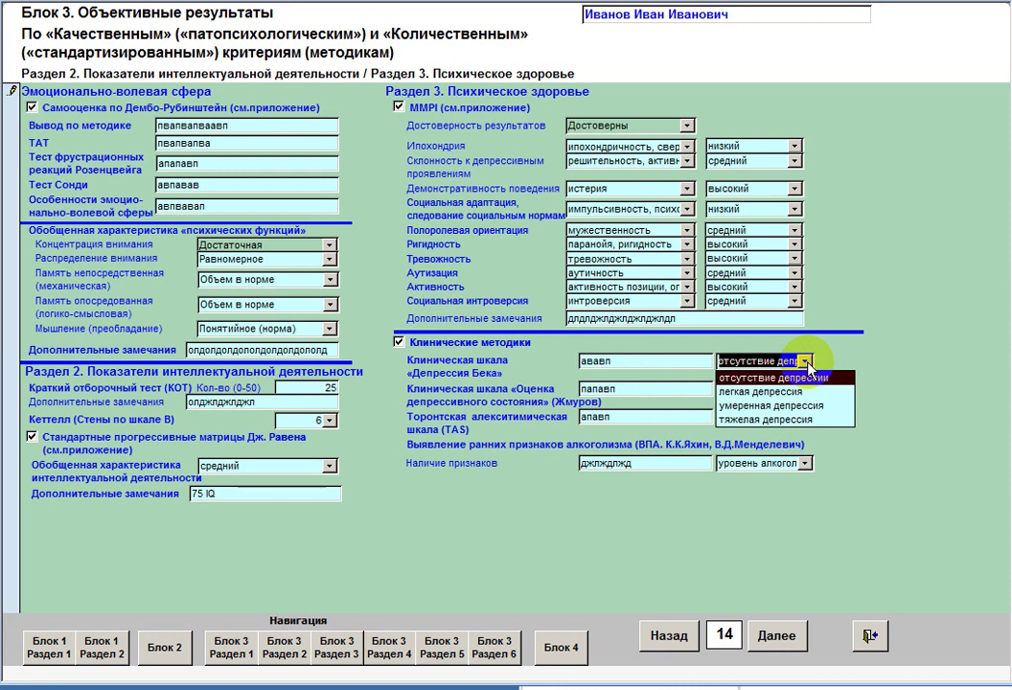
{"action": "left_click", "coordinate": [808, 378]}
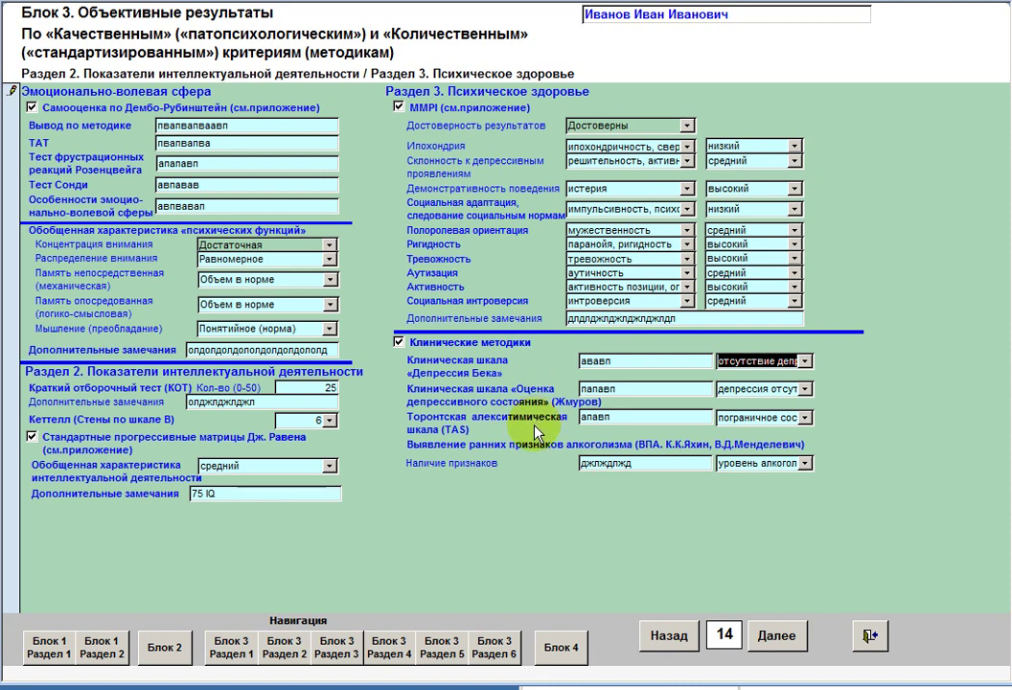
{"action": "left_click", "coordinate": [806, 419]}
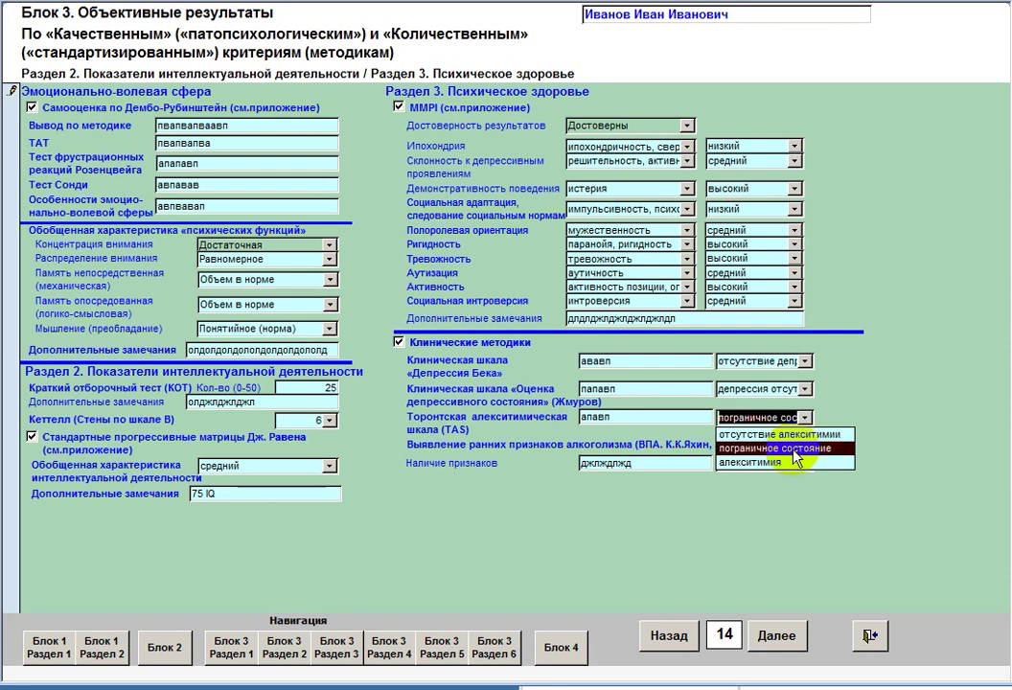
{"action": "left_click", "coordinate": [796, 502]}
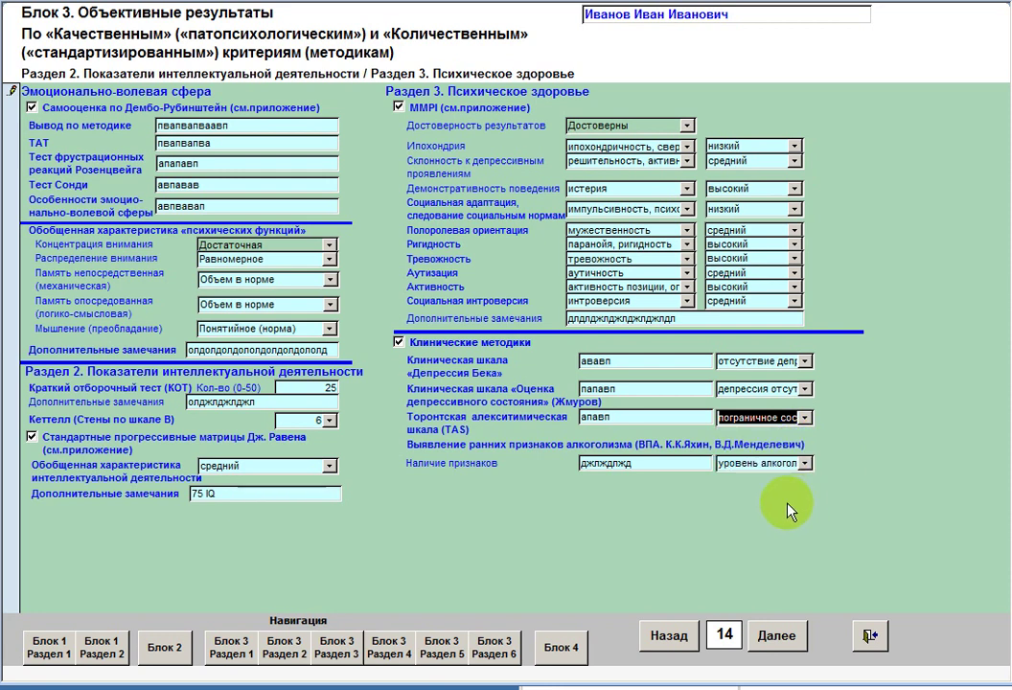
- Go to Block 3, Section 4 «Особенности характера и темперамента», by way of Section 3
{"action": "left_click", "coordinate": [331, 652]}
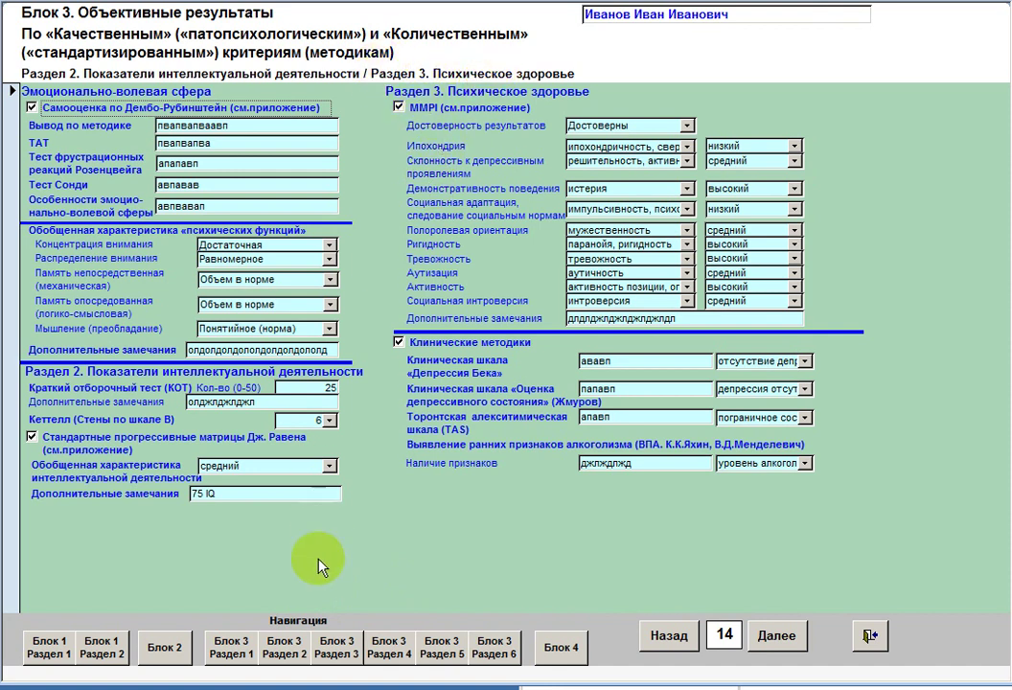
{"action": "left_click", "coordinate": [388, 651]}
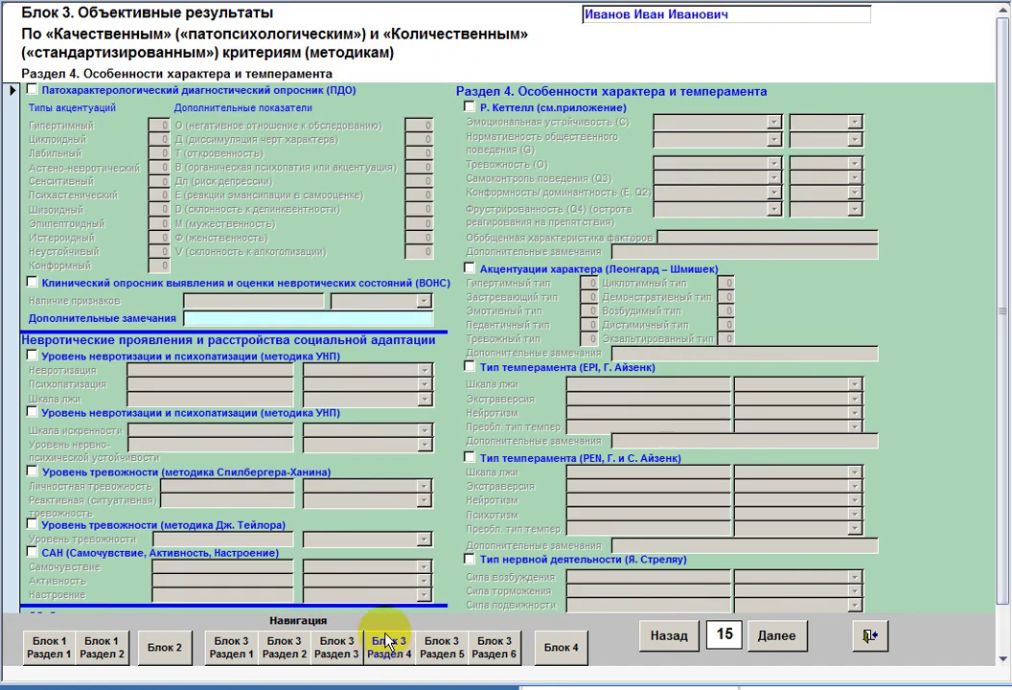